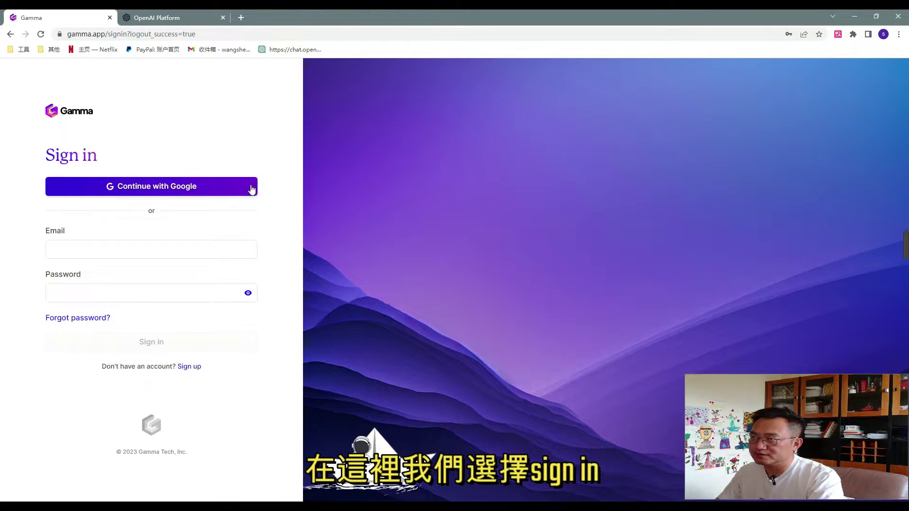
# Sign in to Gamma with the Google account and start a New with AI 'Text to deck' project.
pyautogui.click(210, 188)
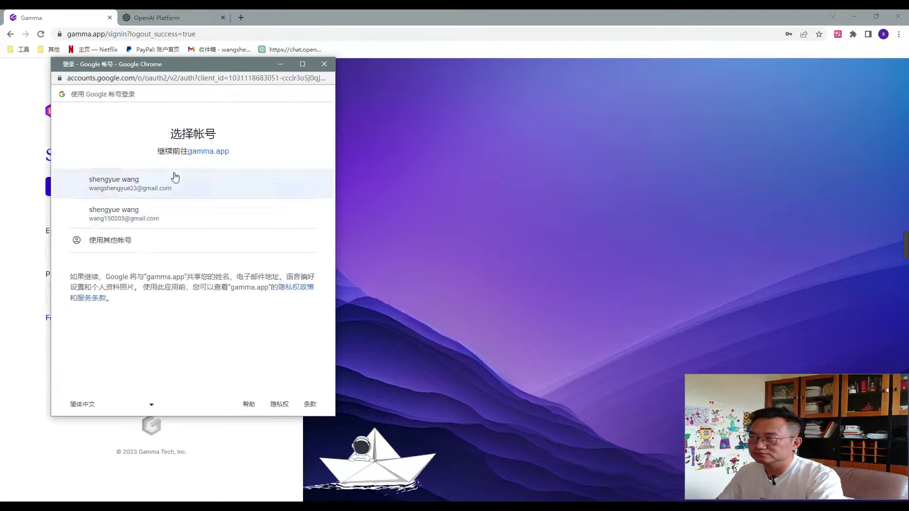
pyautogui.click(175, 178)
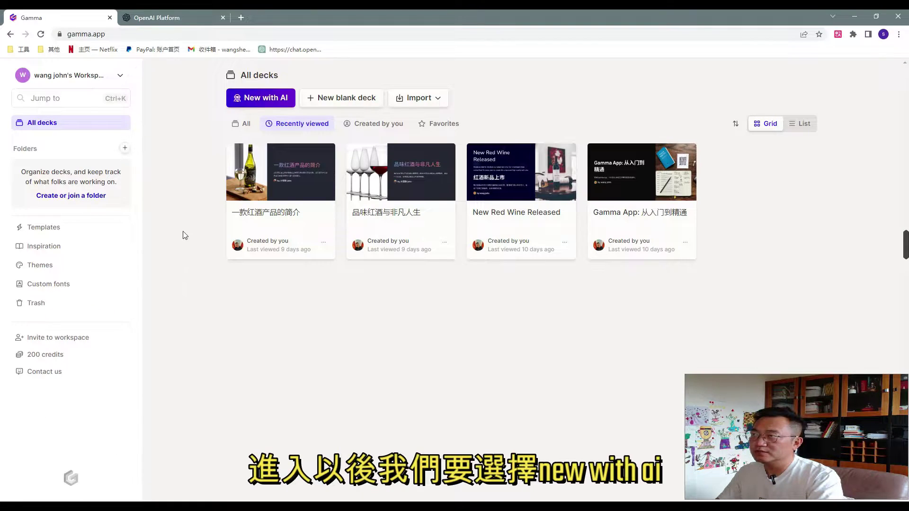
pyautogui.click(272, 97)
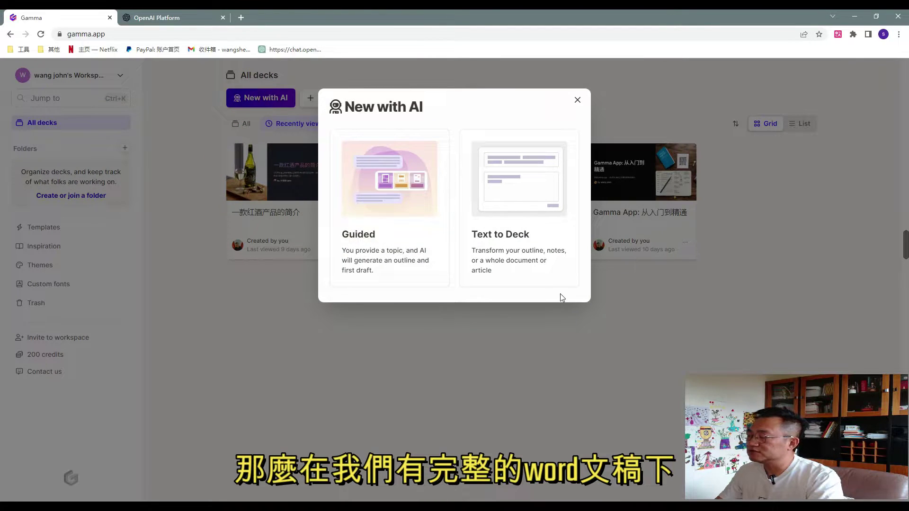
pyautogui.click(524, 199)
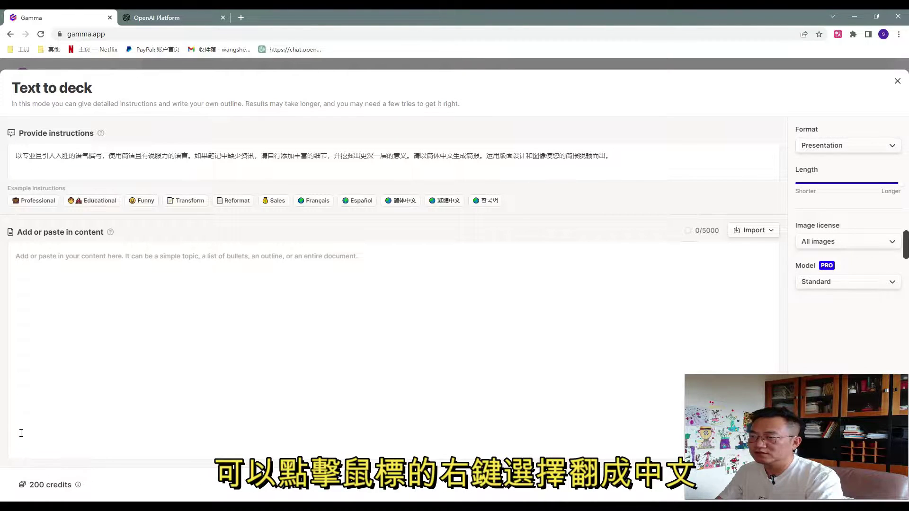
# Have the browser translate the Text to deck page into 翻成中文 (简体) and dismiss the translate notice.
pyautogui.rightClick(22, 434)
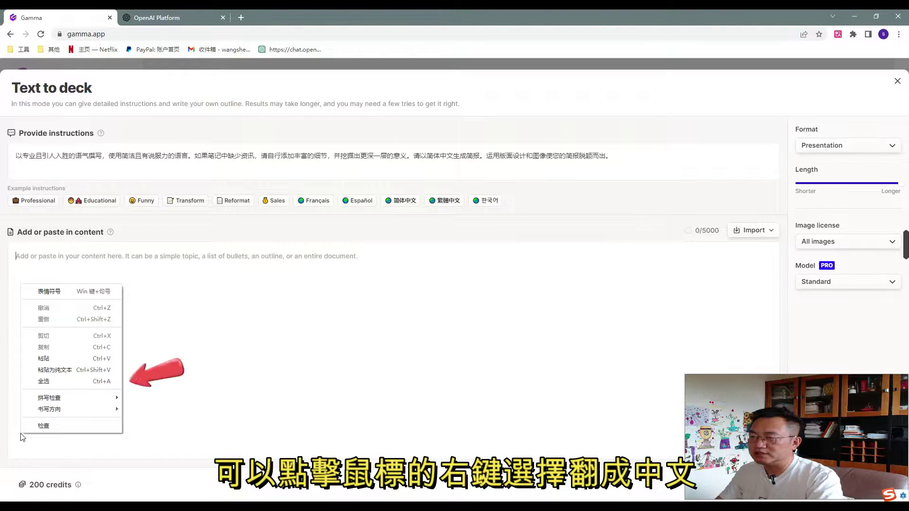
pyautogui.rightClick(12, 458)
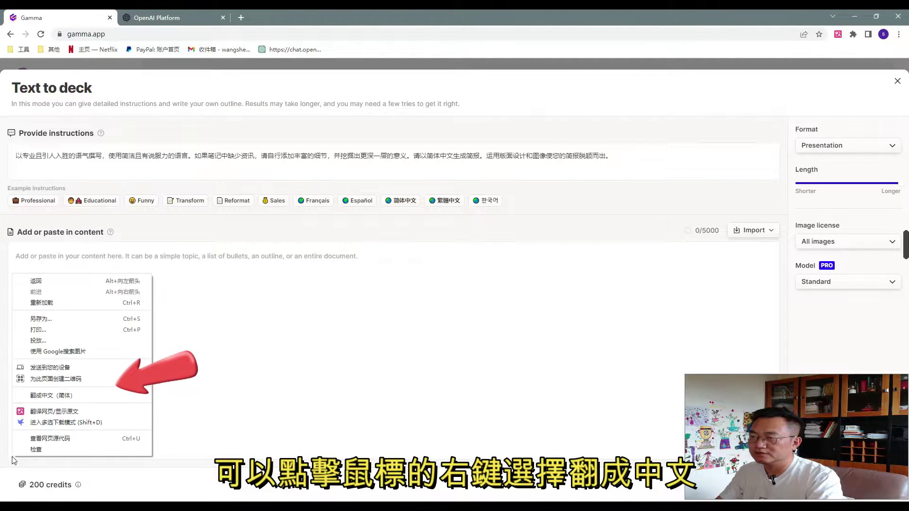
pyautogui.click(66, 395)
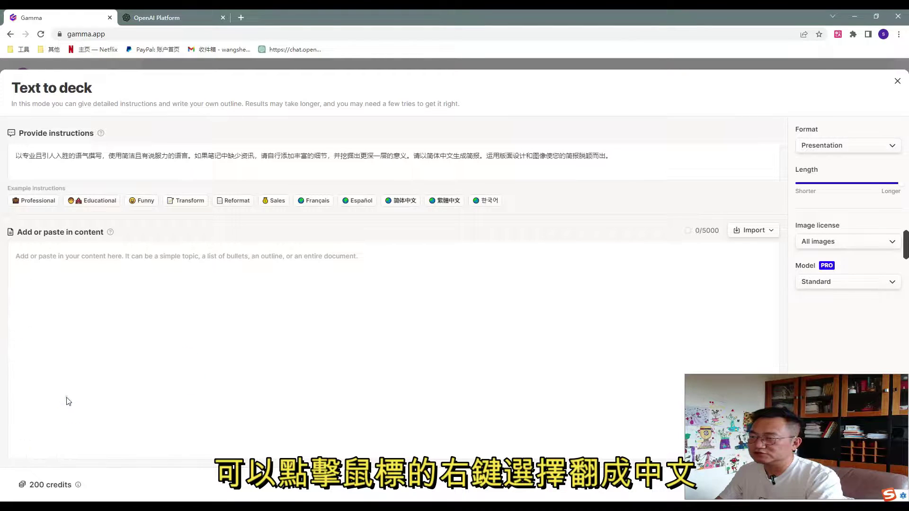
pyautogui.click(19, 419)
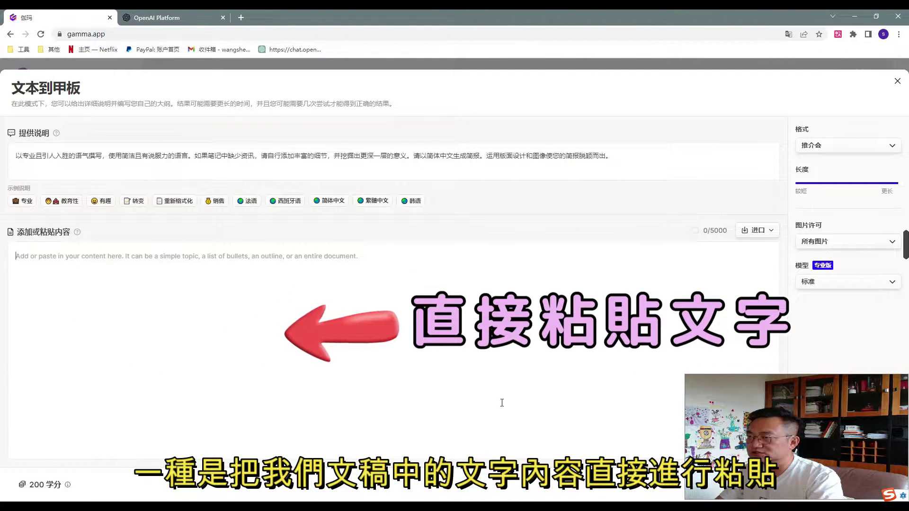
# Import the 培训行业调查报告 Word document as deck content and select all its text.
pyautogui.click(759, 233)
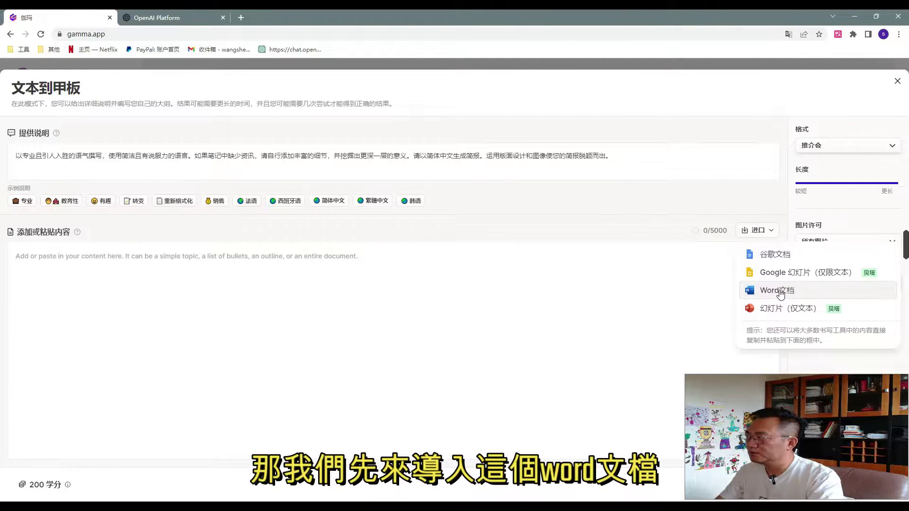
pyautogui.click(780, 292)
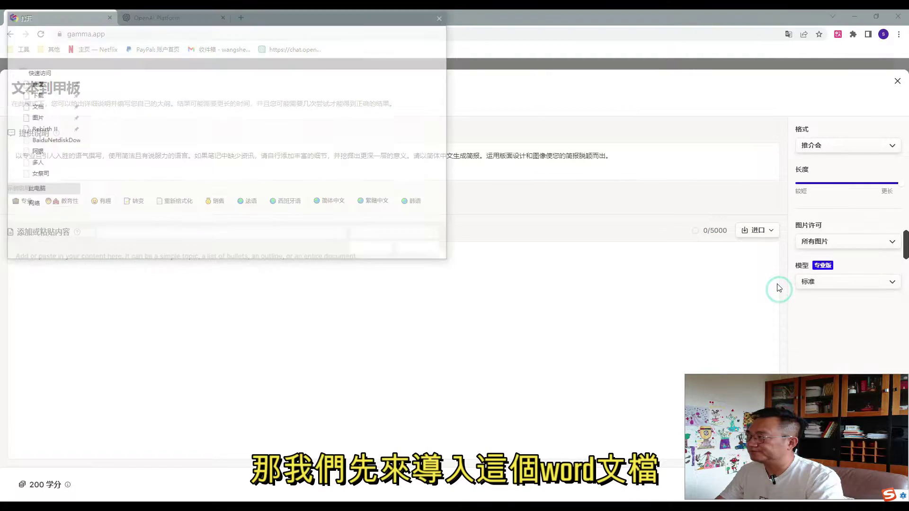
pyautogui.doubleClick(332, 92)
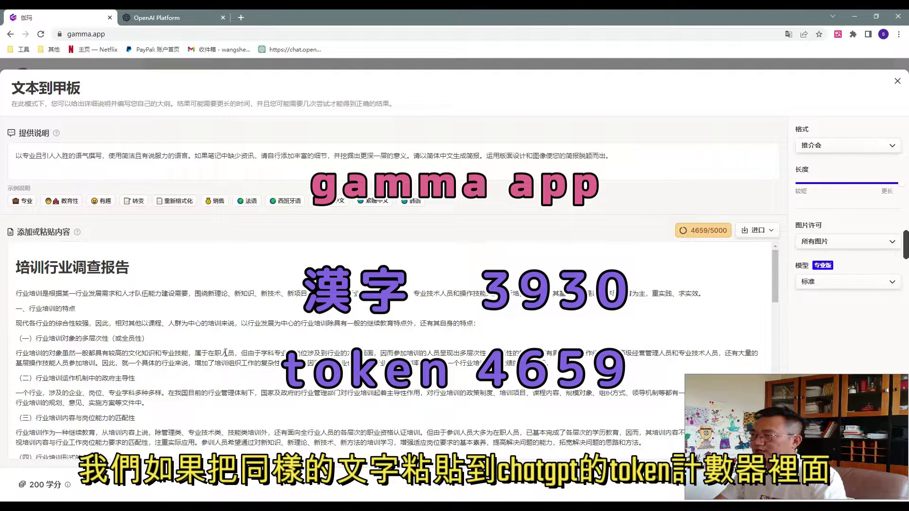
pyautogui.hotkey('ctrl', 'a')
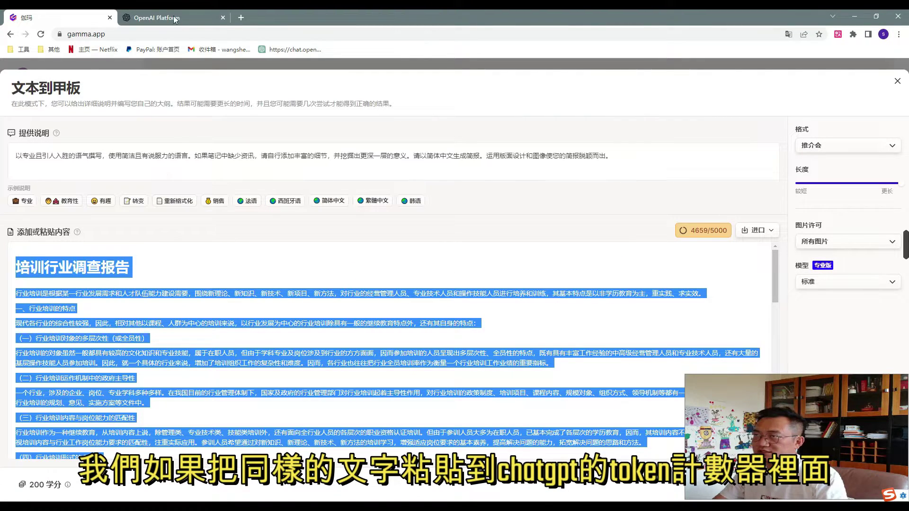
# Paste the report text into the OpenAI Tokenizer to count its tokens, then return to Gamma.
pyautogui.click(173, 18)
pyautogui.click(315, 240)
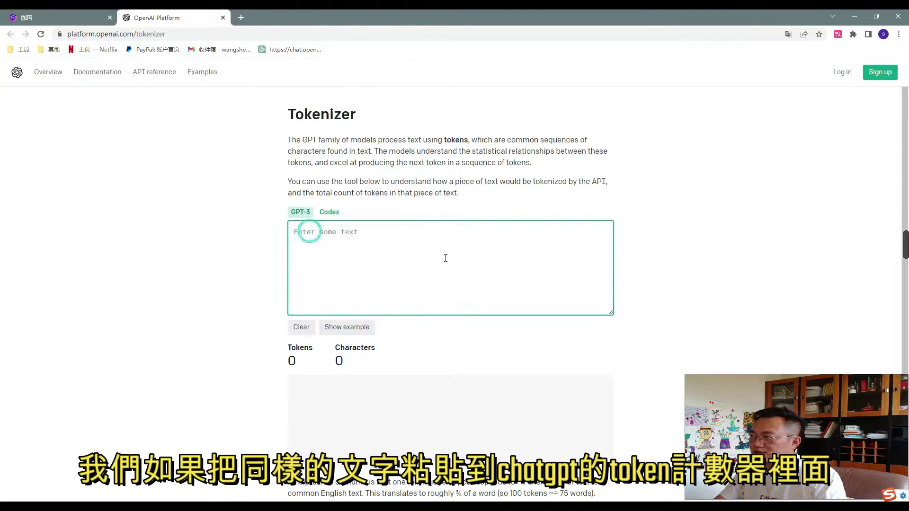
pyautogui.hotkey('ctrl', 'v')
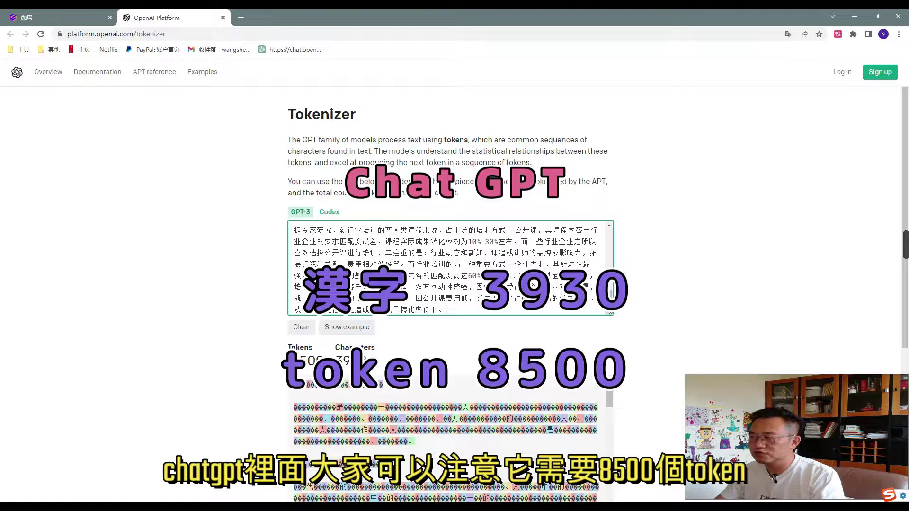
pyautogui.hotkey('ctrl', 'shift', 'Tab')
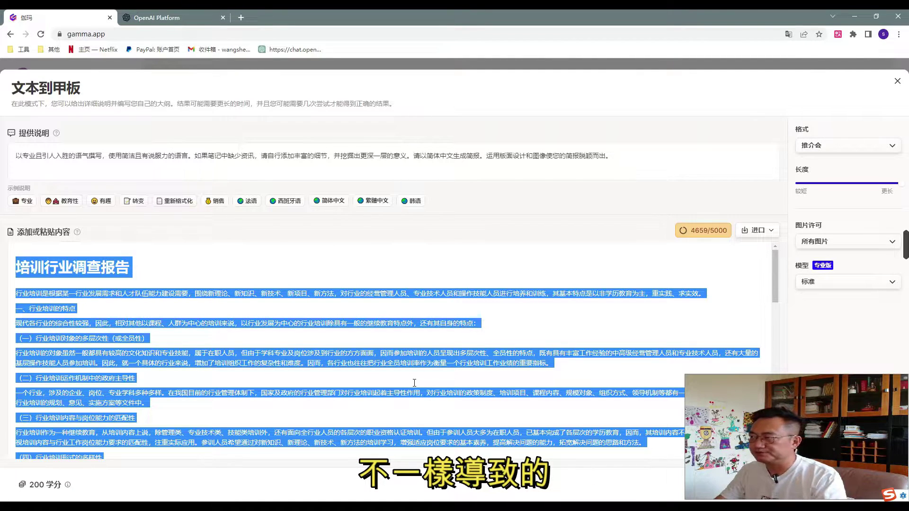
# Try the 教育性, 转变 and 销售 example instructions, then settle on the 简体中文 prompt.
pyautogui.click(563, 335)
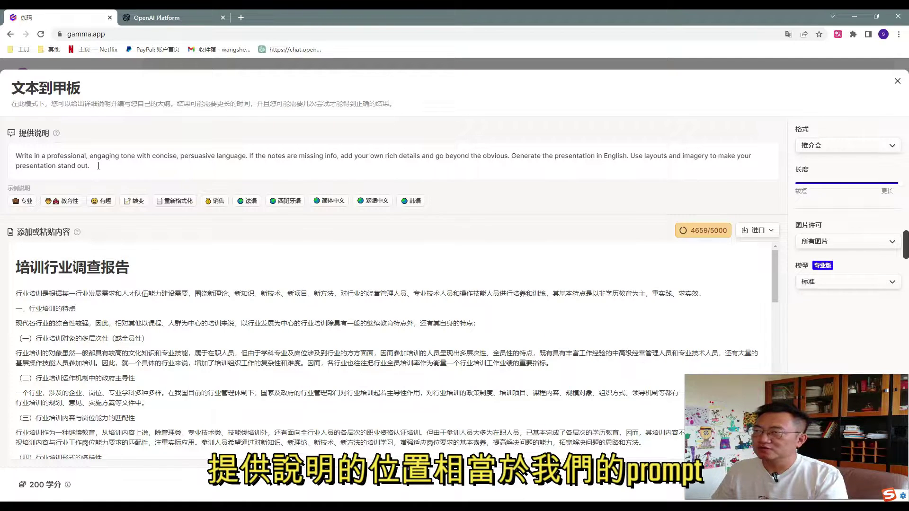
pyautogui.tripleClick(99, 165)
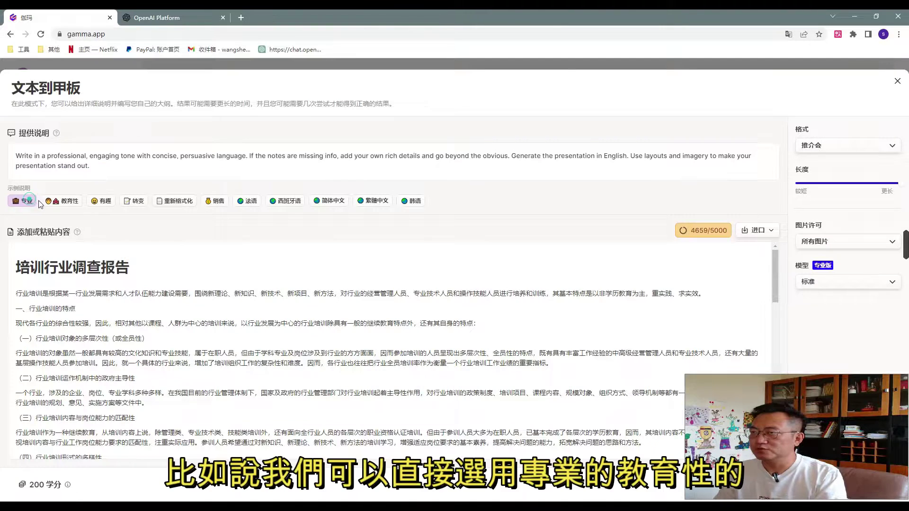
pyautogui.click(67, 200)
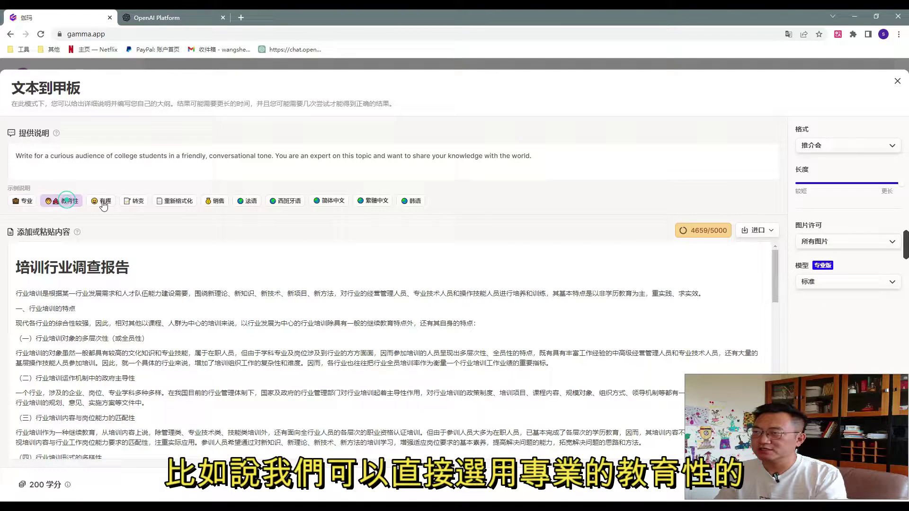
pyautogui.click(140, 201)
pyautogui.click(216, 204)
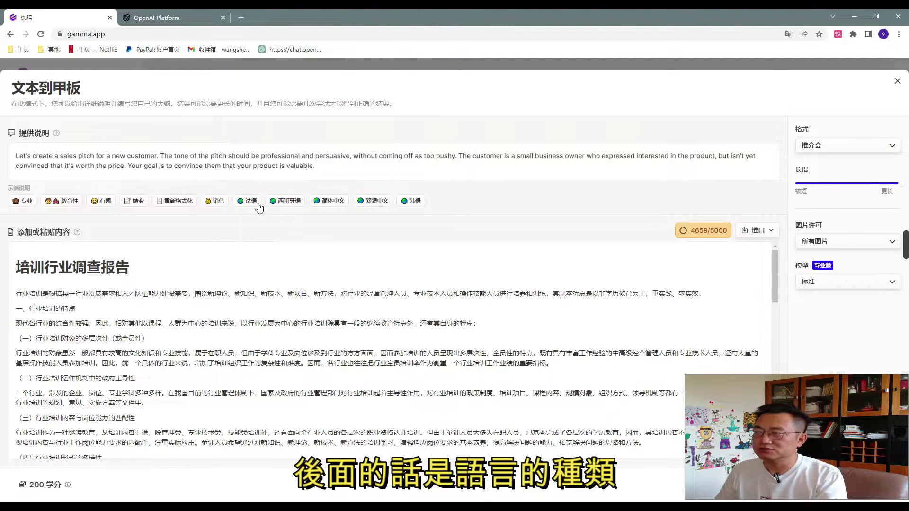
pyautogui.click(327, 201)
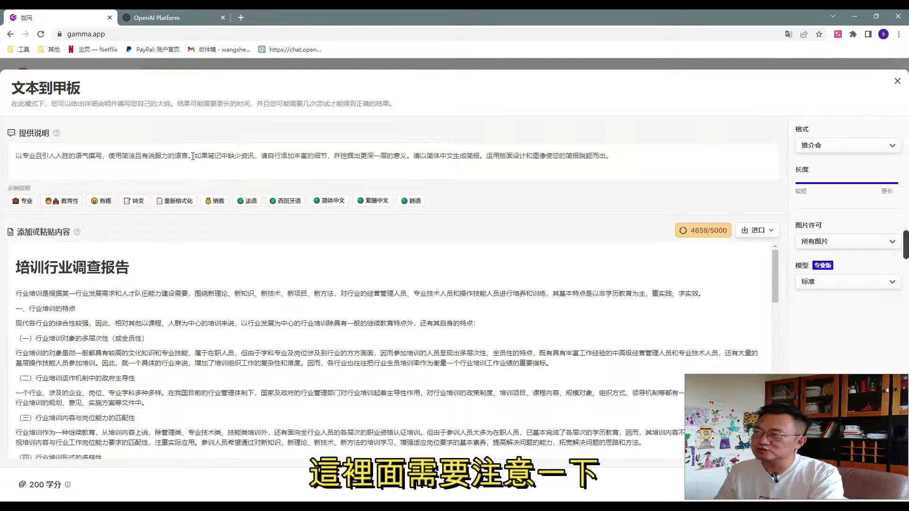
pyautogui.moveTo(194, 156); pyautogui.dragTo(314, 160)
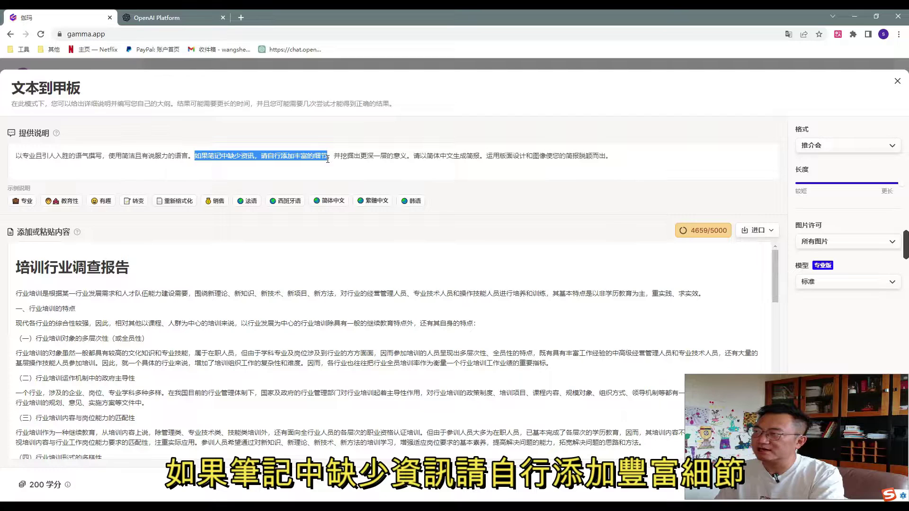
pyautogui.press('Right')
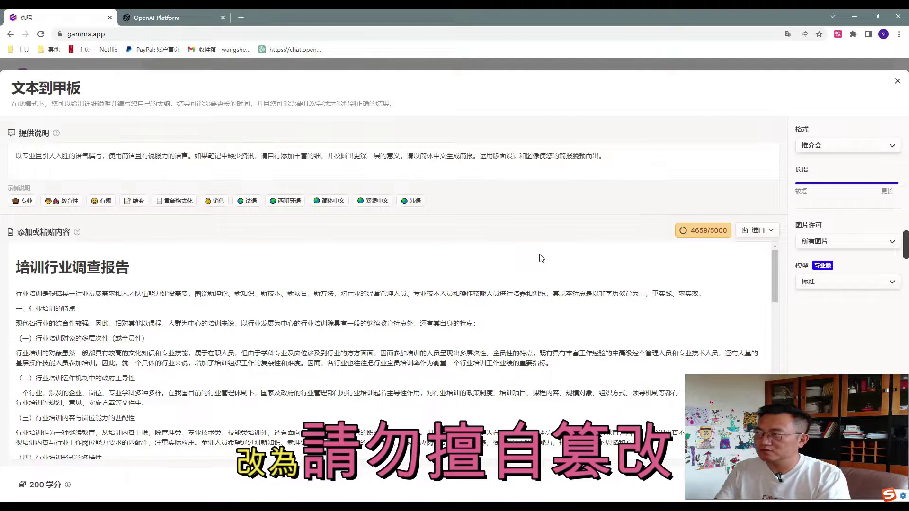
pyautogui.press('BackSpace')
pyautogui.press('BackSpace')
pyautogui.press('BackSpace')
pyautogui.press('BackSpace')
pyautogui.press('BackSpace')
pyautogui.press('BackSpace')
pyautogui.press('BackSpace')
pyautogui.press('BackSpace')
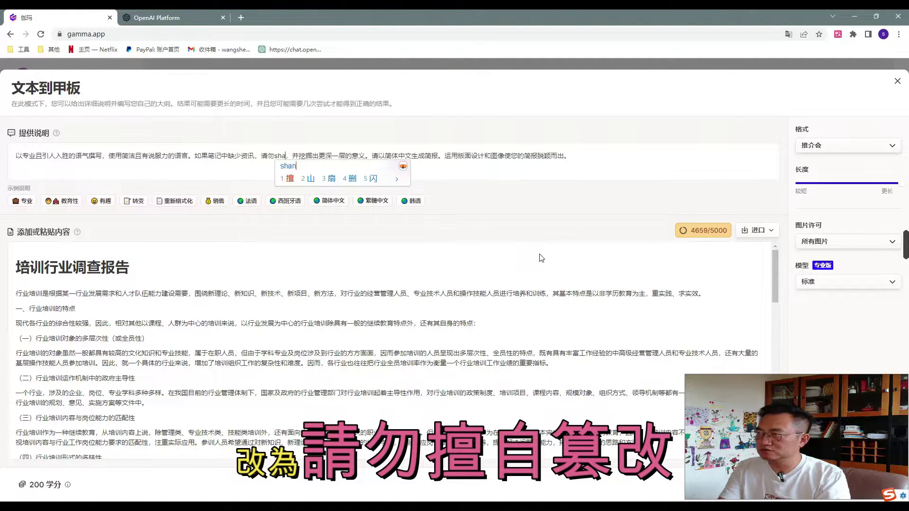
pyautogui.write('勿擅自chai')
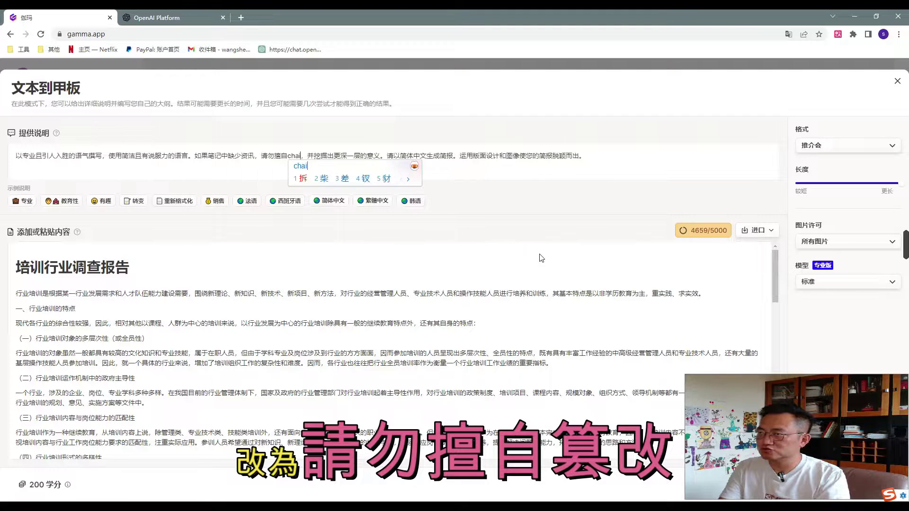
pyautogui.write('gai')
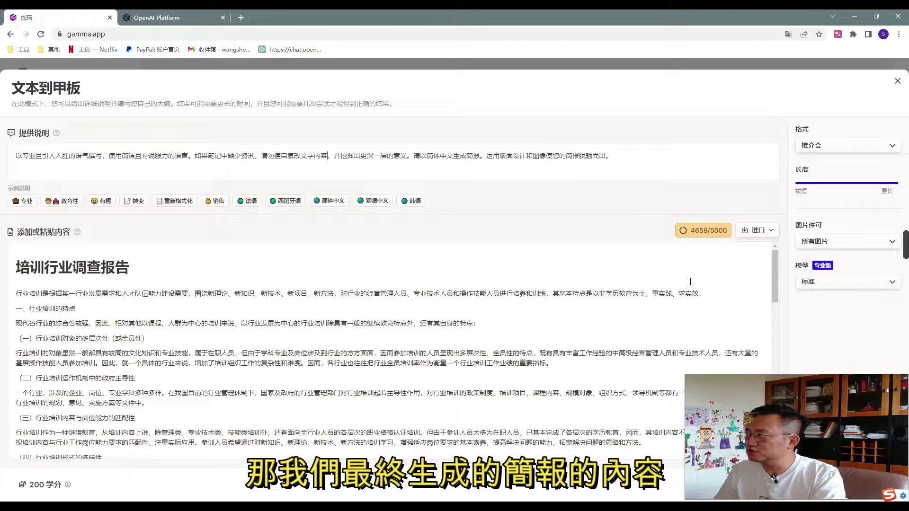
pyautogui.click(355, 159)
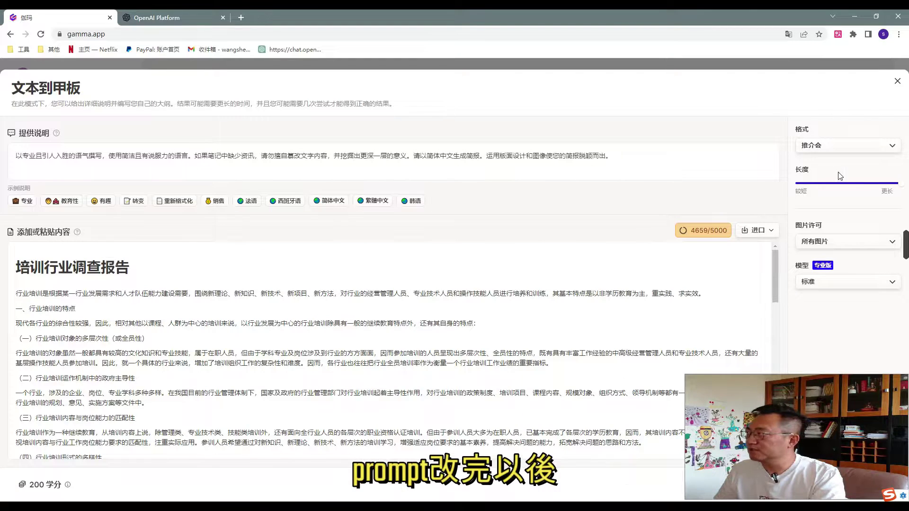
pyautogui.moveTo(874, 184)
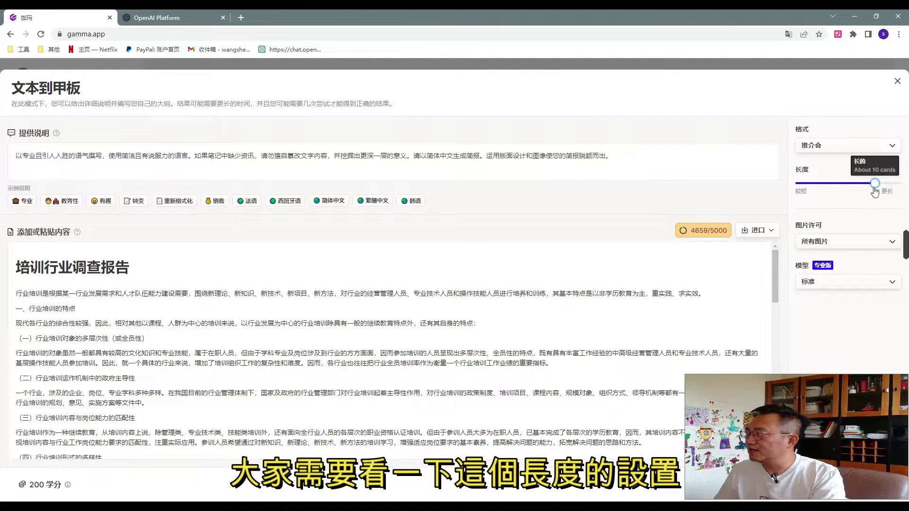
# Set deck length to long and image licence to 免费用于商业用途, then generate the deck.
pyautogui.moveTo(896, 184)
pyautogui.mouseDown()
pyautogui.moveTo(834, 184)
pyautogui.moveTo(901, 184)
pyautogui.mouseUp()
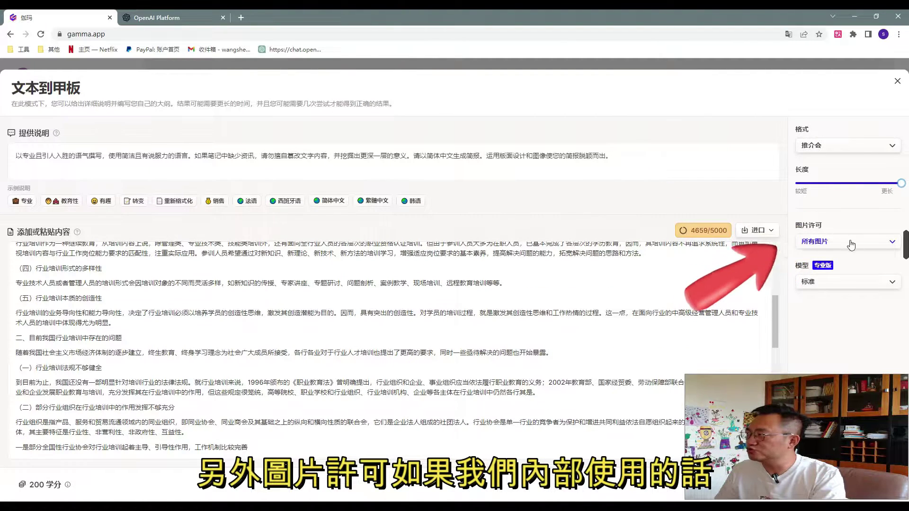
pyautogui.click(849, 242)
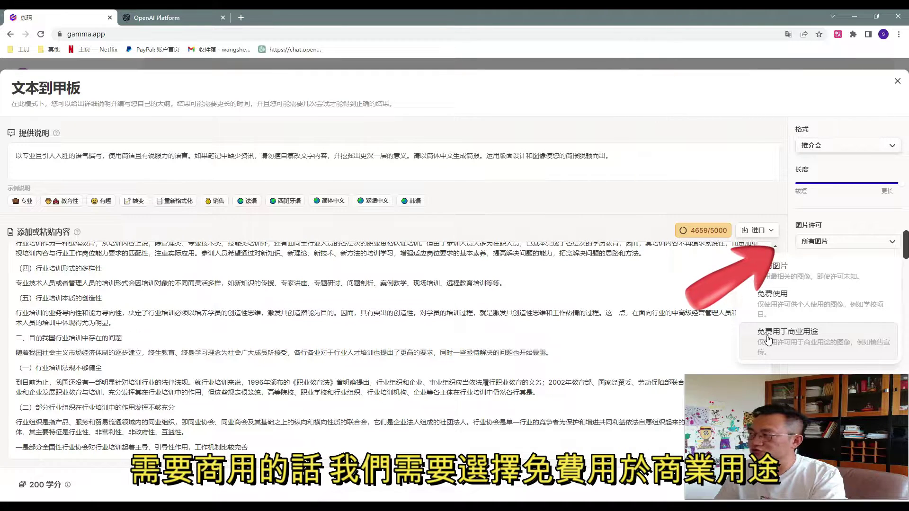
pyautogui.click(814, 340)
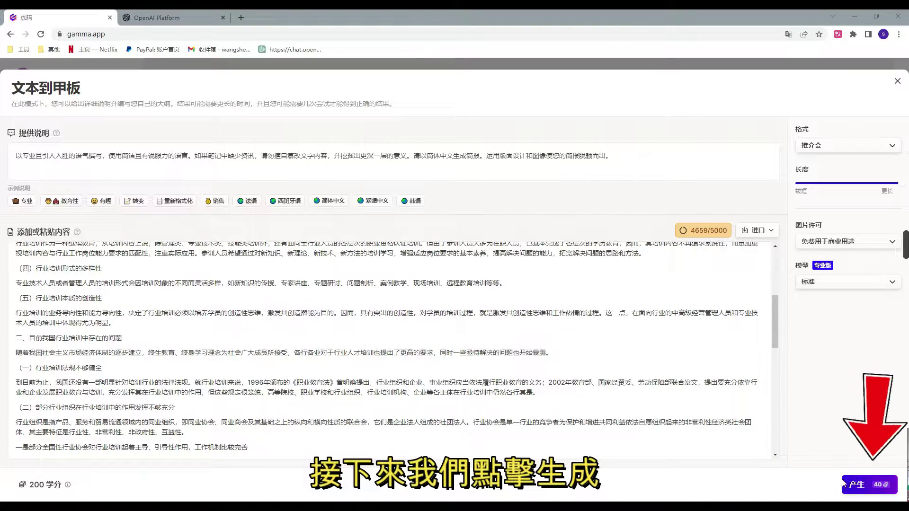
pyautogui.click(859, 487)
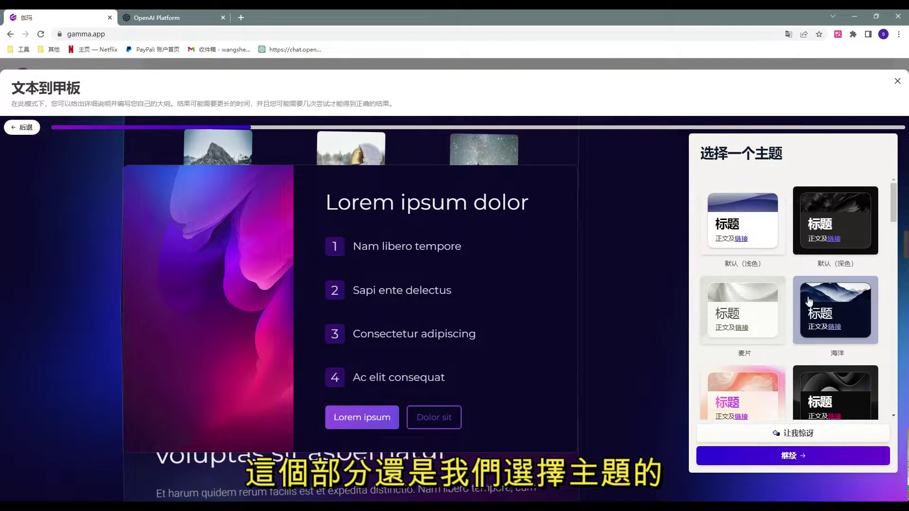
# Build the deck with the dark 深流 theme.
pyautogui.scroll(-3, 839, 315)
pyautogui.click(835, 377)
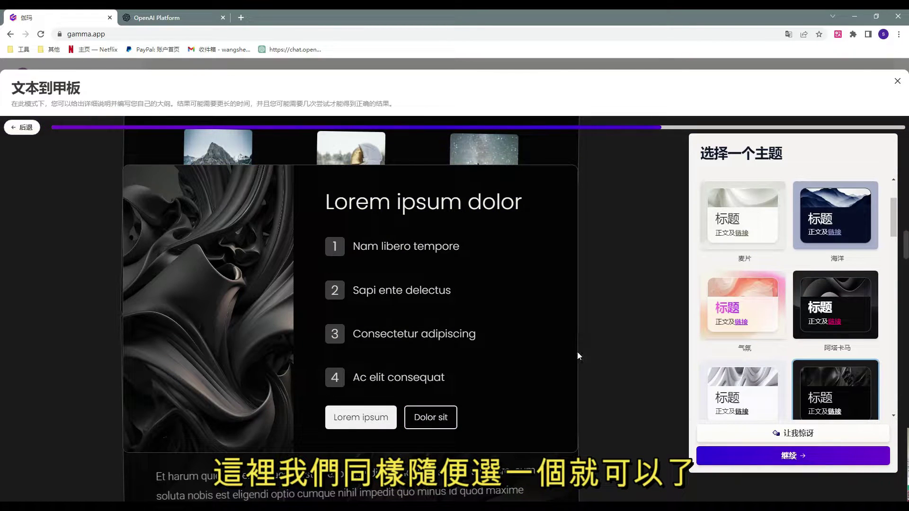
pyautogui.click(805, 458)
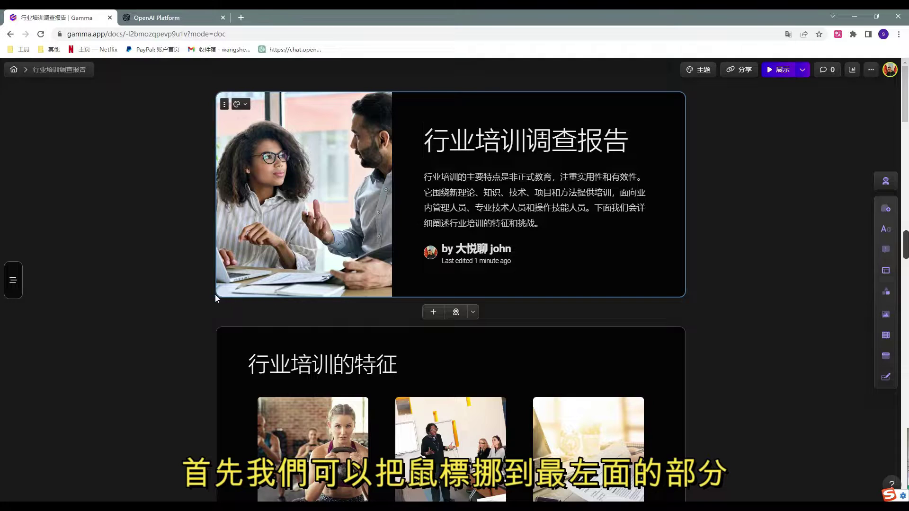
pyautogui.moveTo(18, 285)
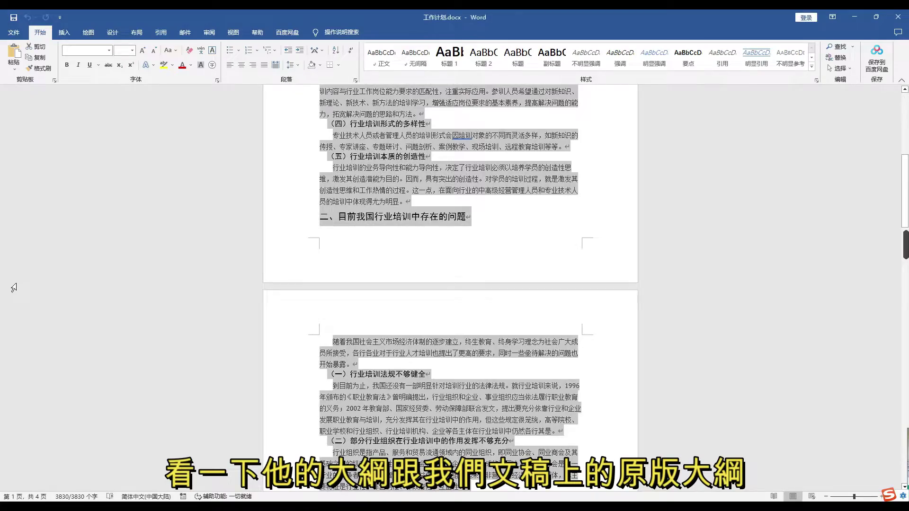
# Review the generated outline from 行业培训的特征 through 总结 and 参考文献.
pyautogui.scroll(1, 417, 342)
pyautogui.scroll(5, 416, 342)
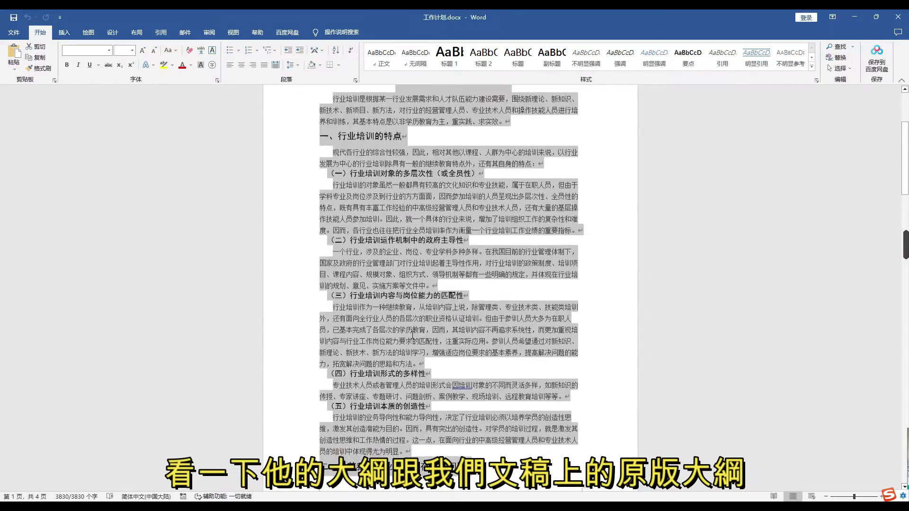
pyautogui.scroll(-5, 416, 342)
pyautogui.scroll(-2, 417, 342)
pyautogui.scroll(-8, 417, 343)
pyautogui.scroll(-2, 417, 343)
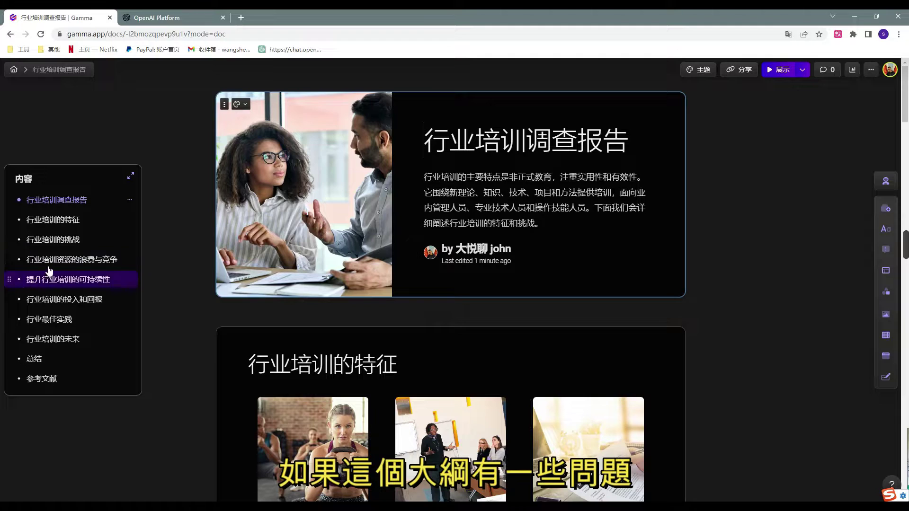
pyautogui.moveTo(72, 259)
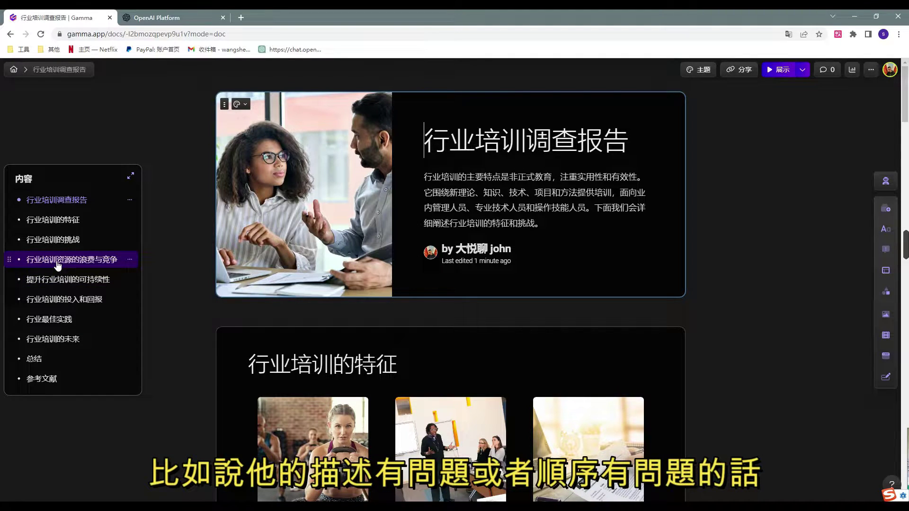
pyautogui.moveTo(57, 265); pyautogui.dragTo(52, 218)
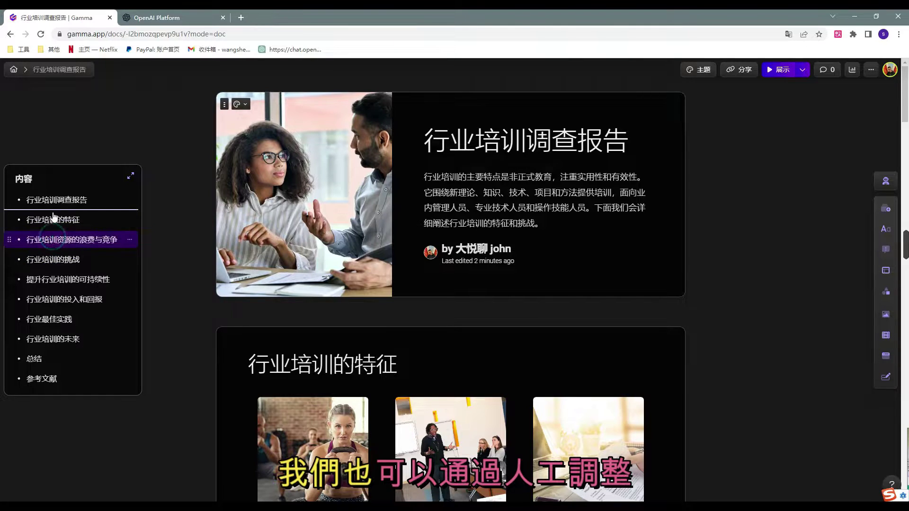
pyautogui.scroll(-5, 445, 245)
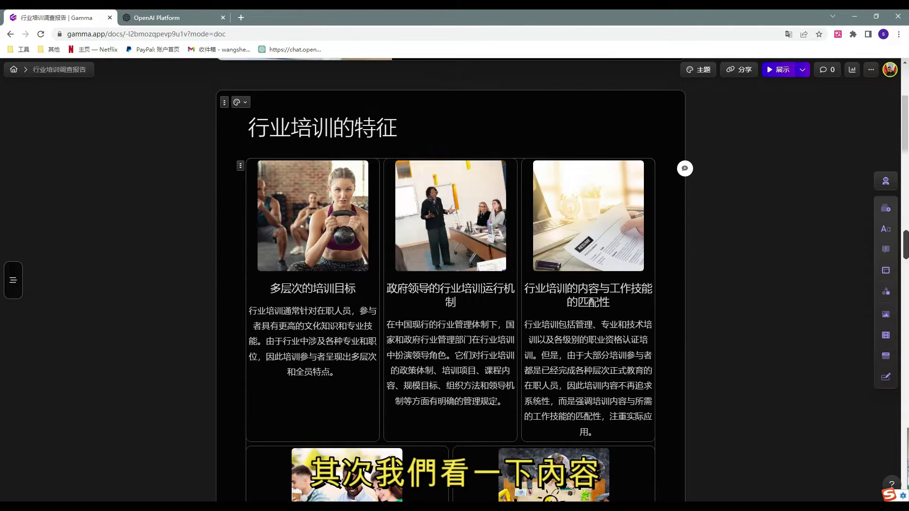
pyautogui.scroll(4, 445, 245)
pyautogui.scroll(-3, 287, 279)
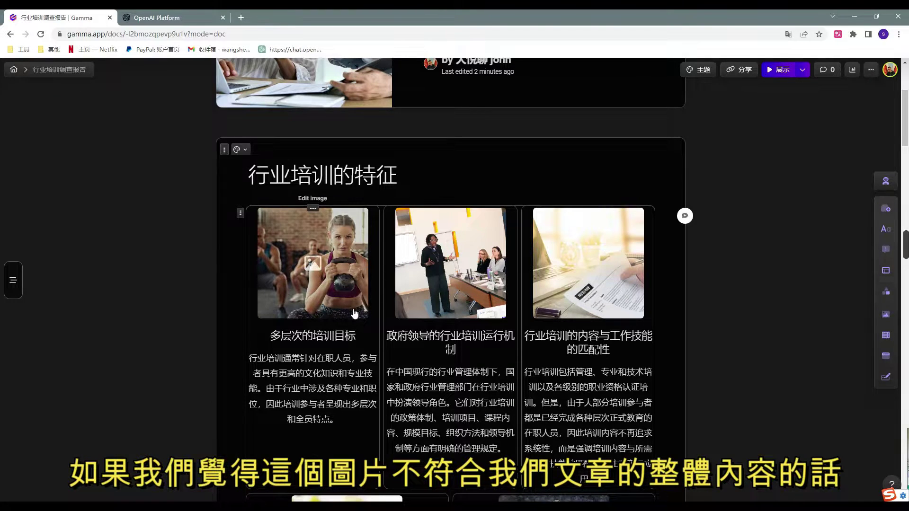
pyautogui.scroll(-1, 354, 313)
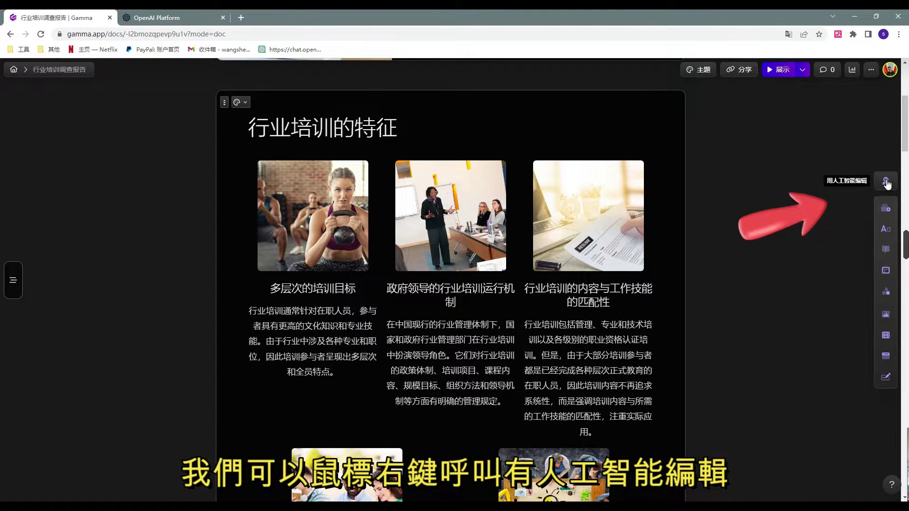
# Ask the AI editor '请帮我挑选更多符合内容要求的图片' and drag a suggested chart image onto the first card.
pyautogui.click(887, 185)
pyautogui.write('qingbangwo')
pyautogui.press('space')
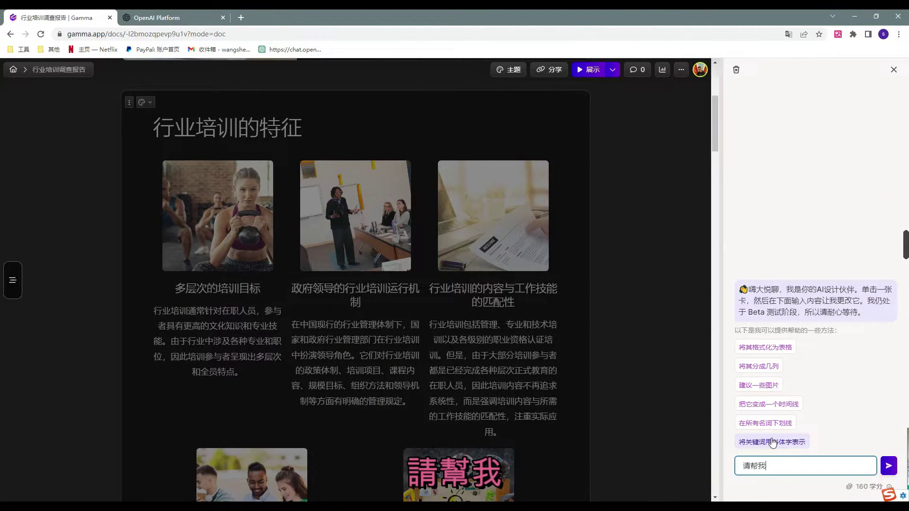
pyautogui.write('tiaoxuan')
pyautogui.press('space')
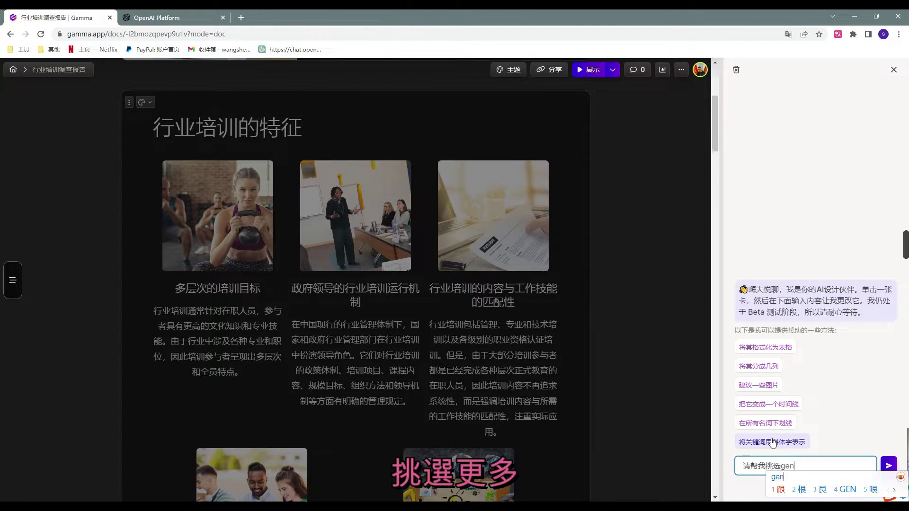
pyautogui.write('gengduo')
pyautogui.press('space')
pyautogui.write('fuhe')
pyautogui.press('space')
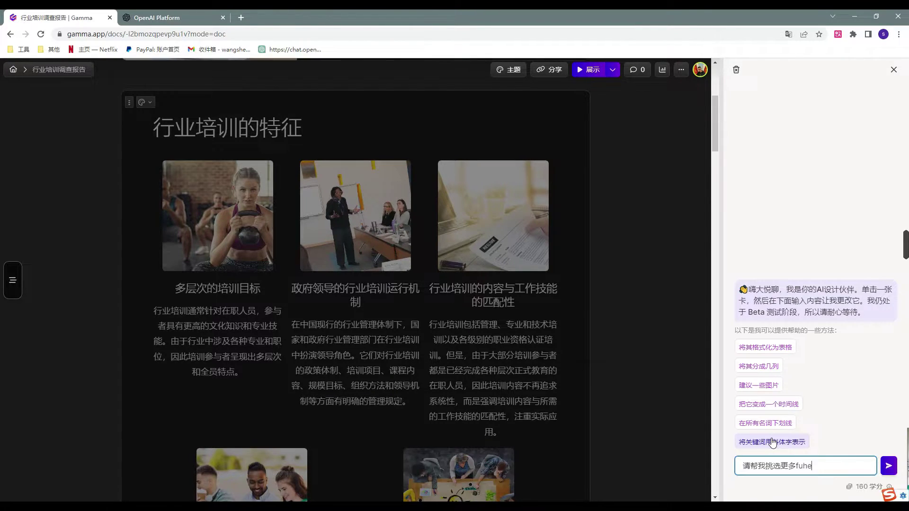
pyautogui.write('neirongyaoqiu')
pyautogui.press('space')
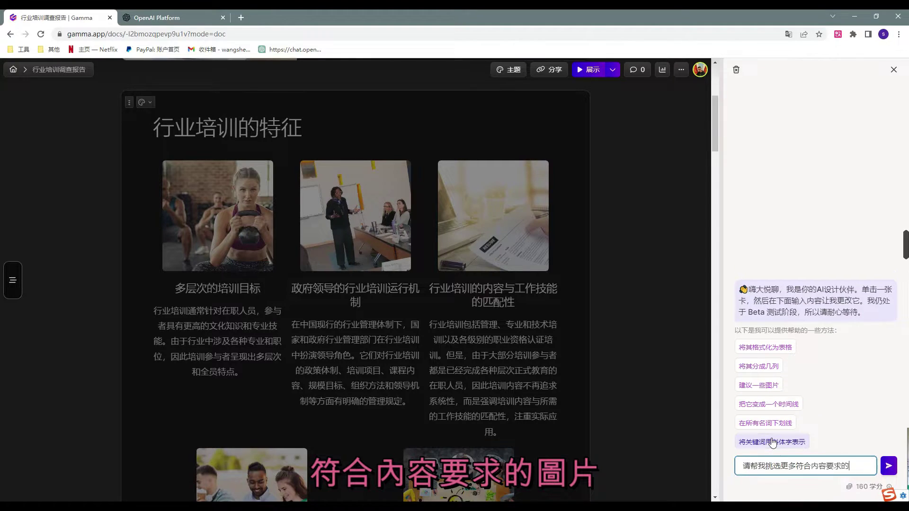
pyautogui.write('detupian')
pyautogui.press('space')
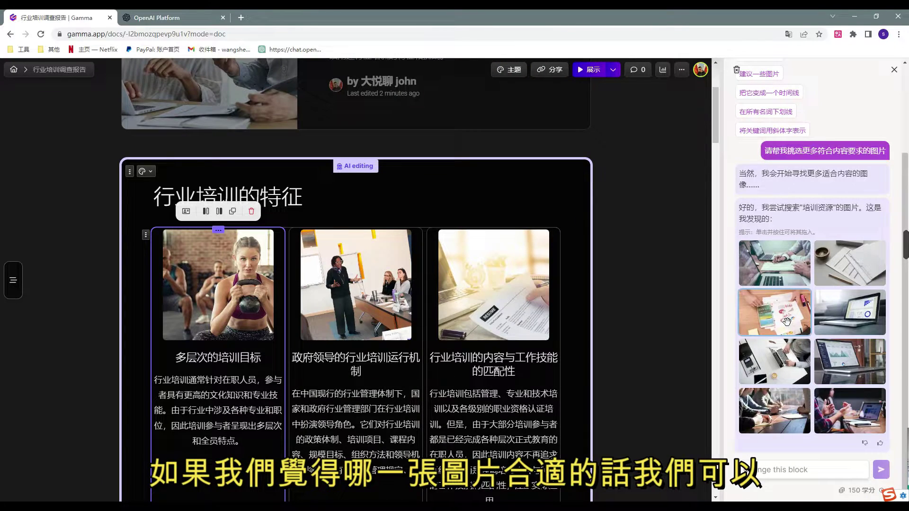
pyautogui.moveTo(782, 322)
pyautogui.mouseDown()
pyautogui.moveTo(695, 344)
pyautogui.moveTo(198, 291)
pyautogui.moveTo(218, 281)
pyautogui.mouseUp()
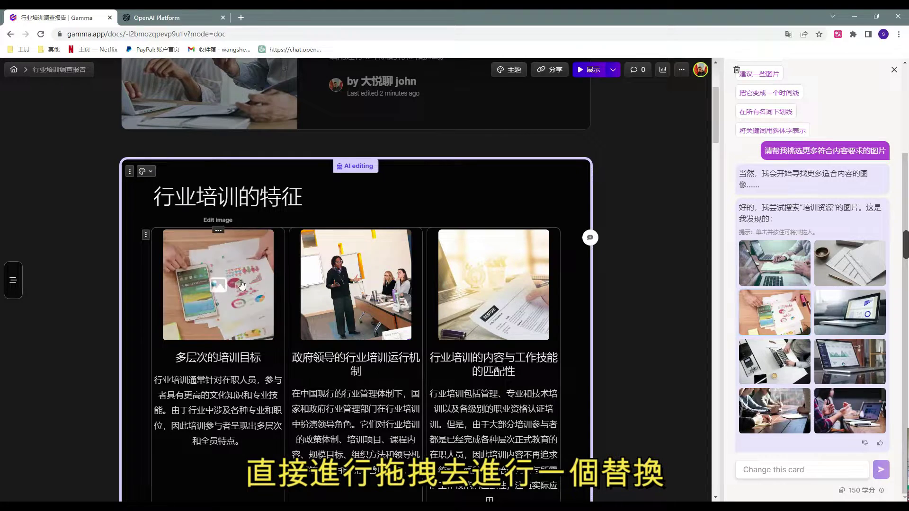
pyautogui.click(662, 319)
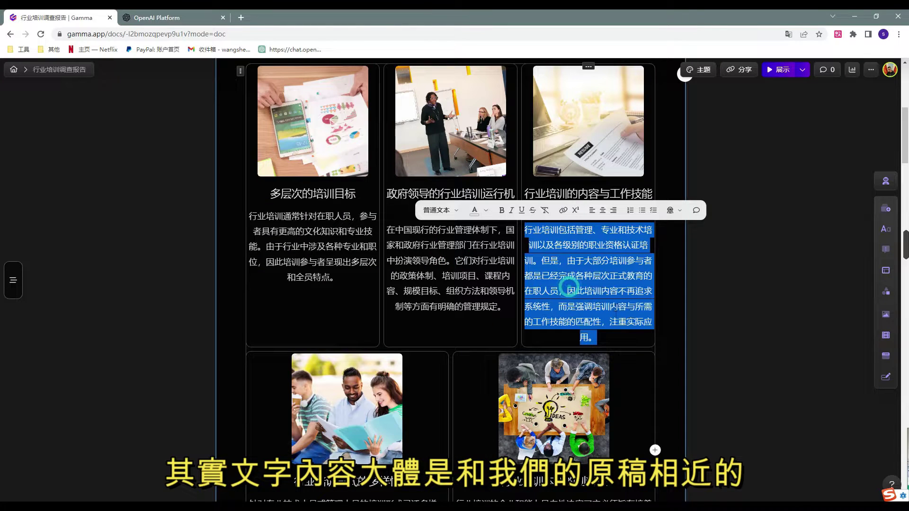
# Scroll to the 提升行业培训的可持续性 card and select its certification-system paragraph.
pyautogui.scroll(-4, 572, 291)
pyautogui.scroll(-2, 590, 303)
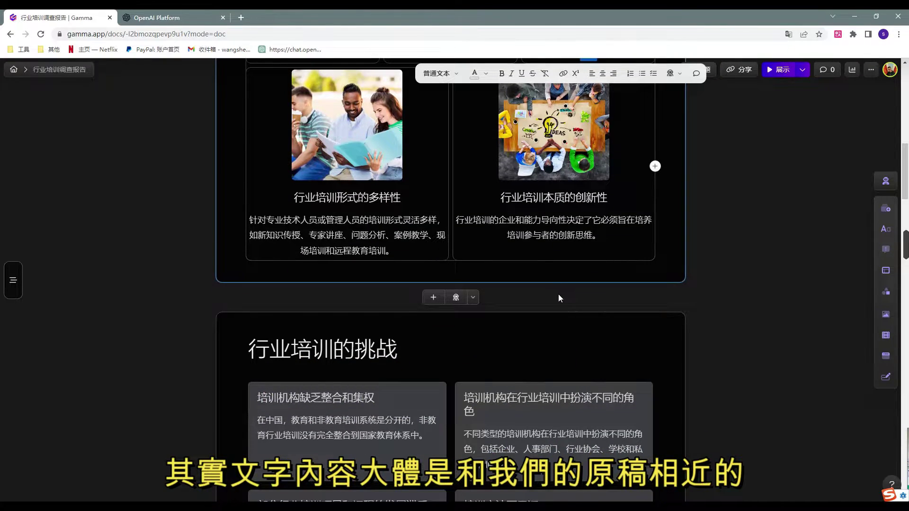
pyautogui.scroll(-3, 559, 298)
pyautogui.scroll(-2, 558, 300)
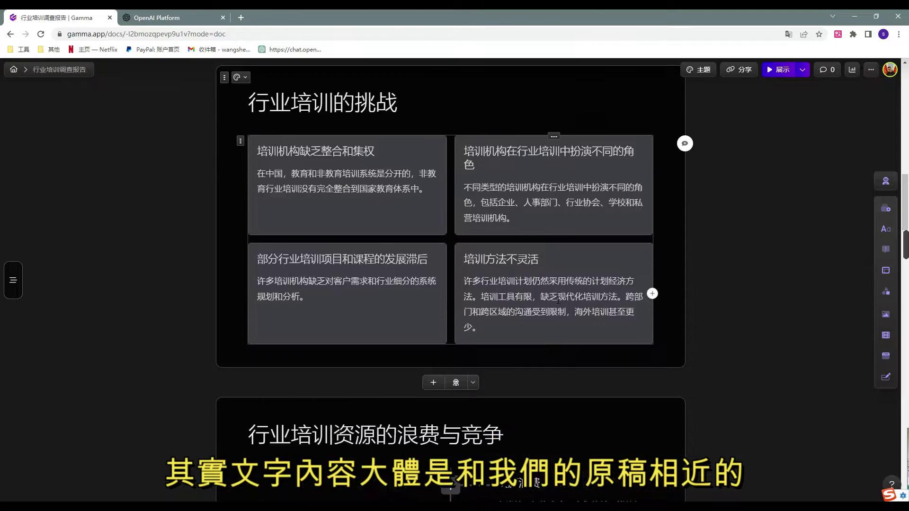
pyautogui.scroll(-1, 558, 300)
pyautogui.scroll(-3, 558, 300)
pyautogui.scroll(-3, 558, 301)
pyautogui.scroll(-3, 553, 284)
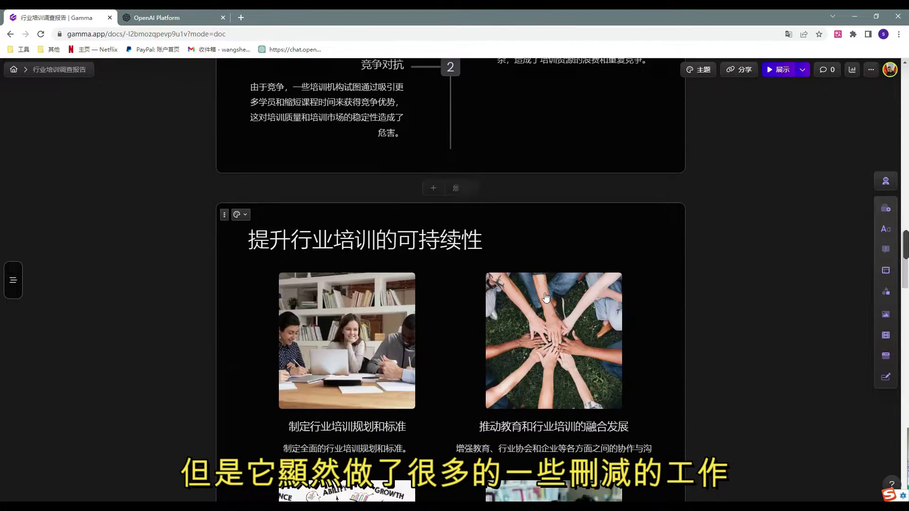
pyautogui.scroll(-4, 552, 284)
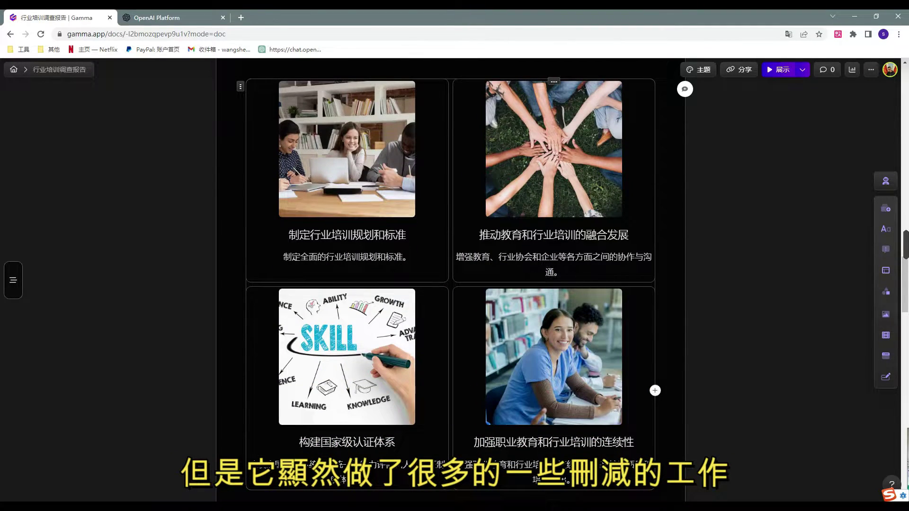
pyautogui.scroll(-2, 553, 285)
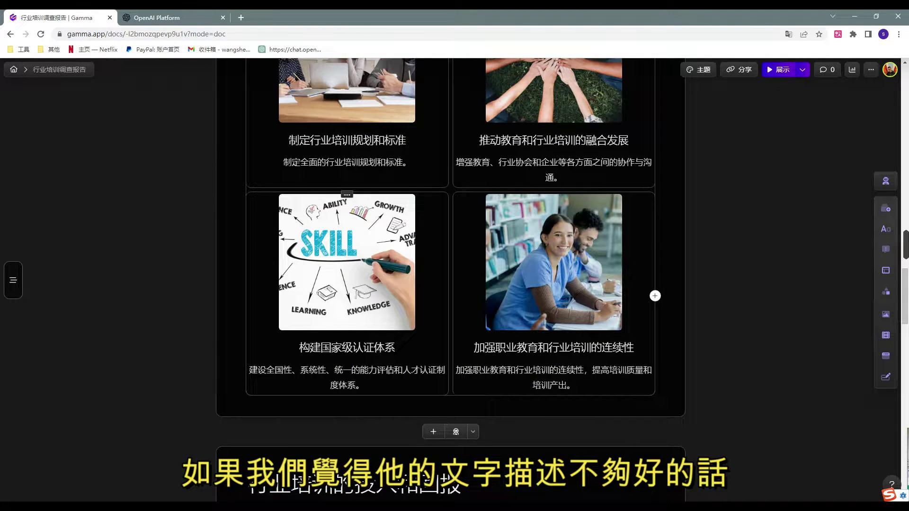
pyautogui.tripleClick(365, 375)
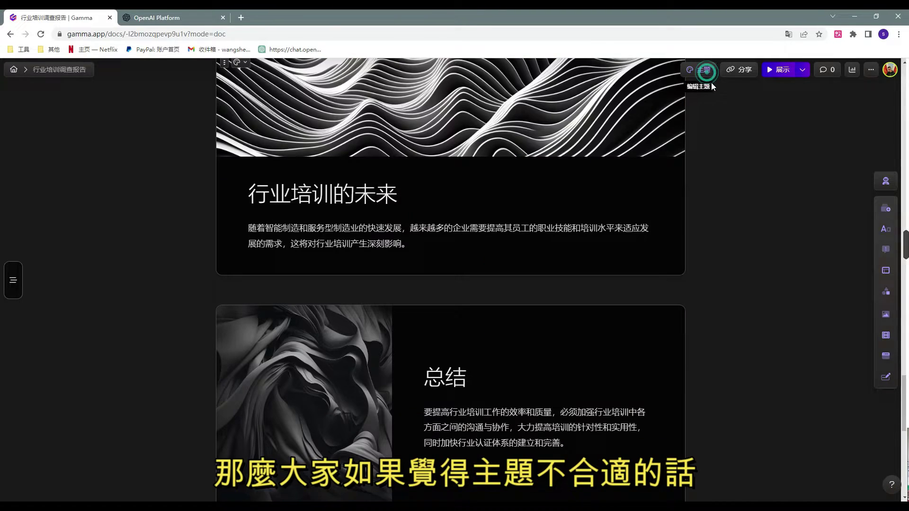
# Apply the dark 电的 theme with gradient-coloured titles to the deck.
pyautogui.click(698, 70)
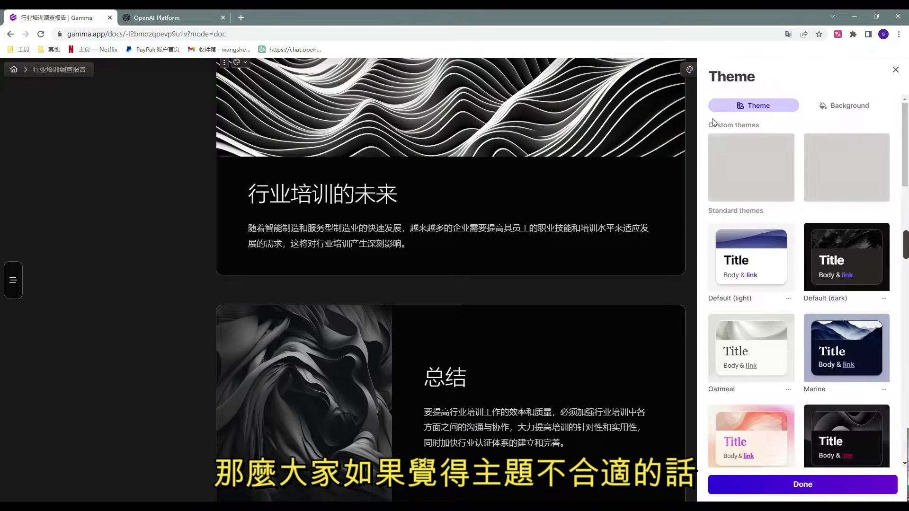
pyautogui.click(152, 235)
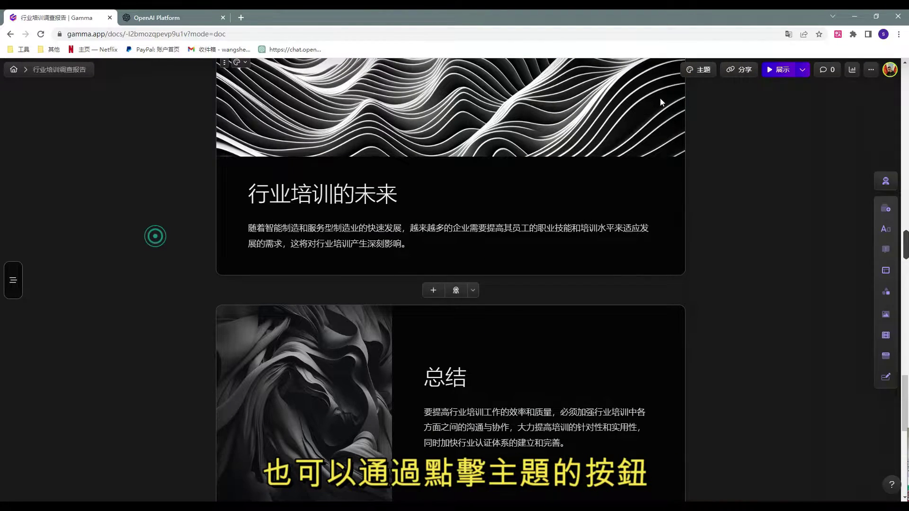
pyautogui.click(703, 72)
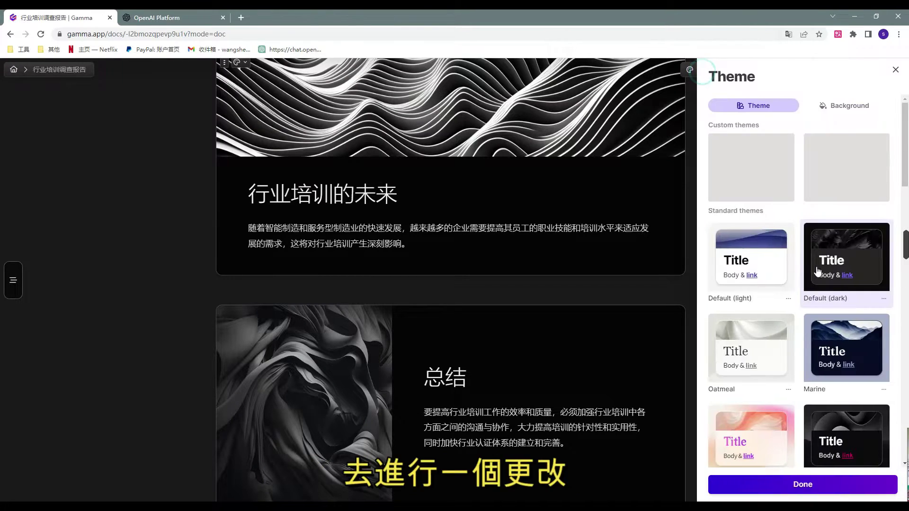
pyautogui.scroll(-5, 843, 316)
pyautogui.scroll(-3, 842, 316)
pyautogui.scroll(-5, 842, 316)
pyautogui.click(838, 217)
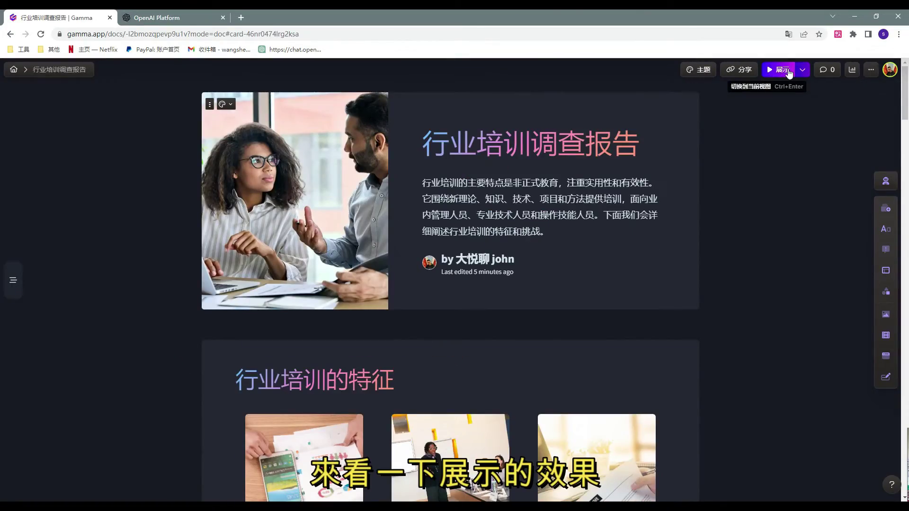
# Present the deck, scrolling the card and moving the spotlight through the innovation block to the next card.
pyautogui.click(788, 71)
pyautogui.scroll(-3, 700, 115)
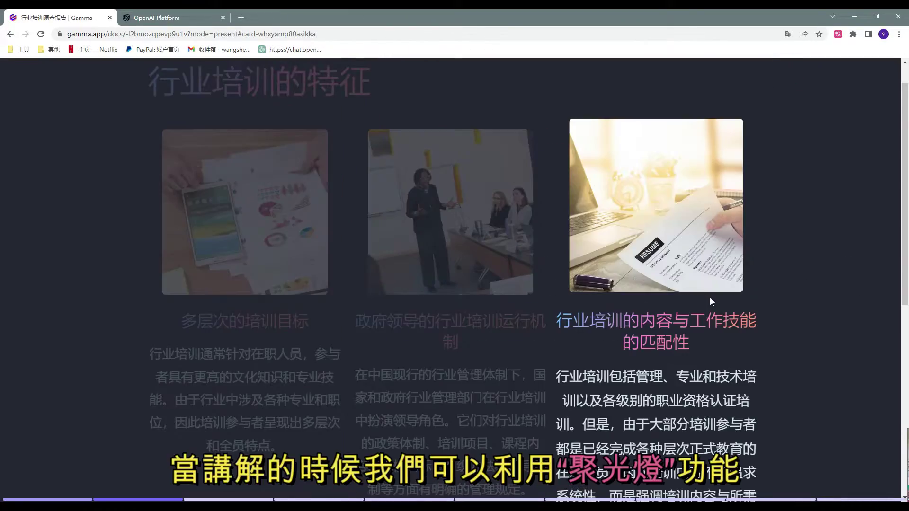
pyautogui.scroll(-5, 709, 297)
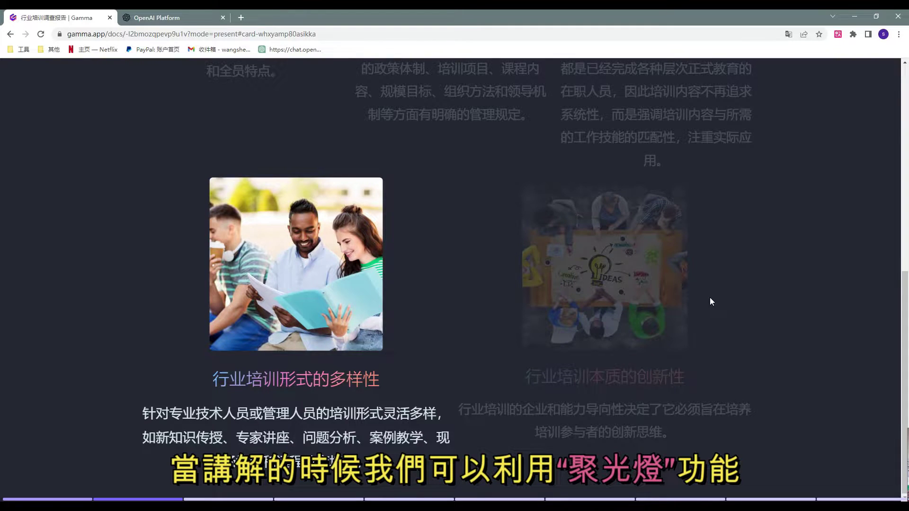
pyautogui.press('Right')
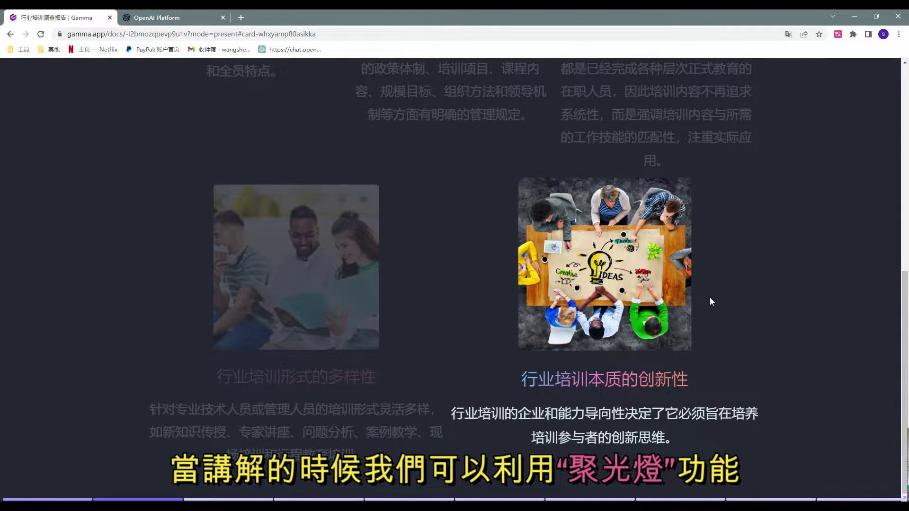
pyautogui.press('Right')
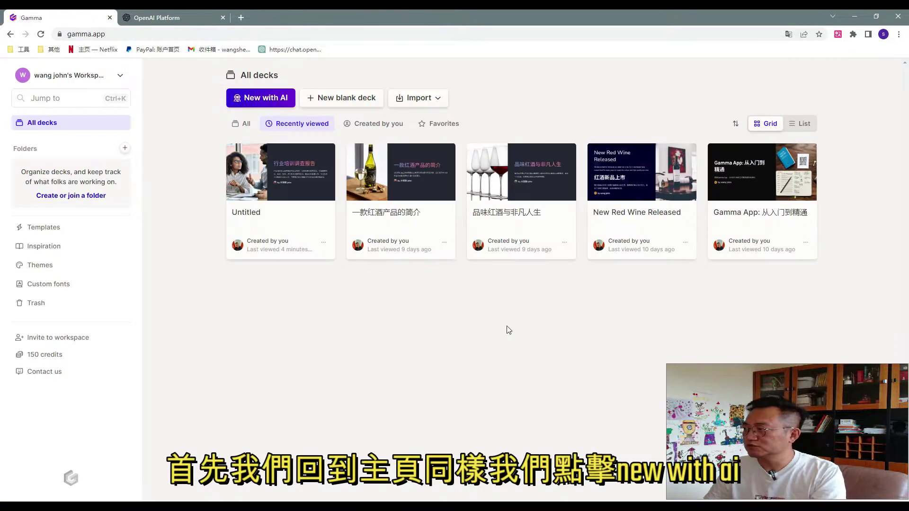
# Start a Text-to-deck AI deck from the pasted training report outline, with output in 简体中文.
pyautogui.click(260, 102)
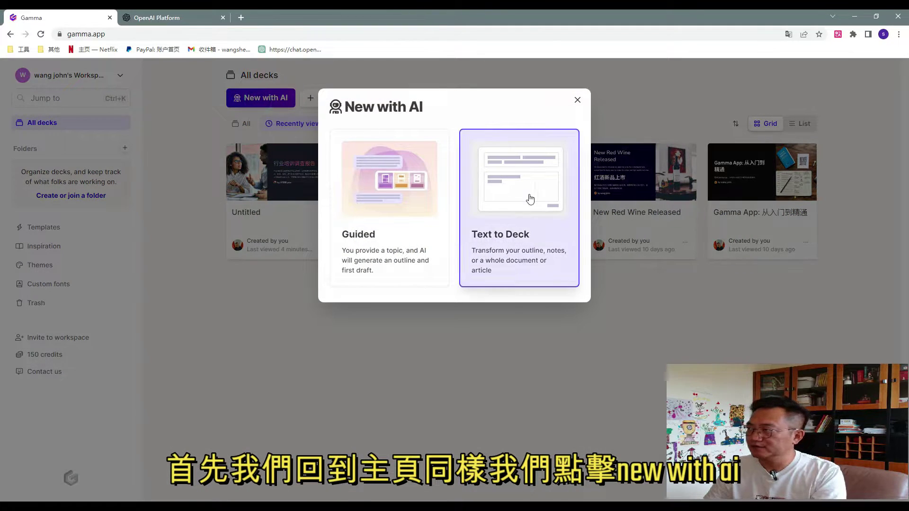
pyautogui.click(530, 195)
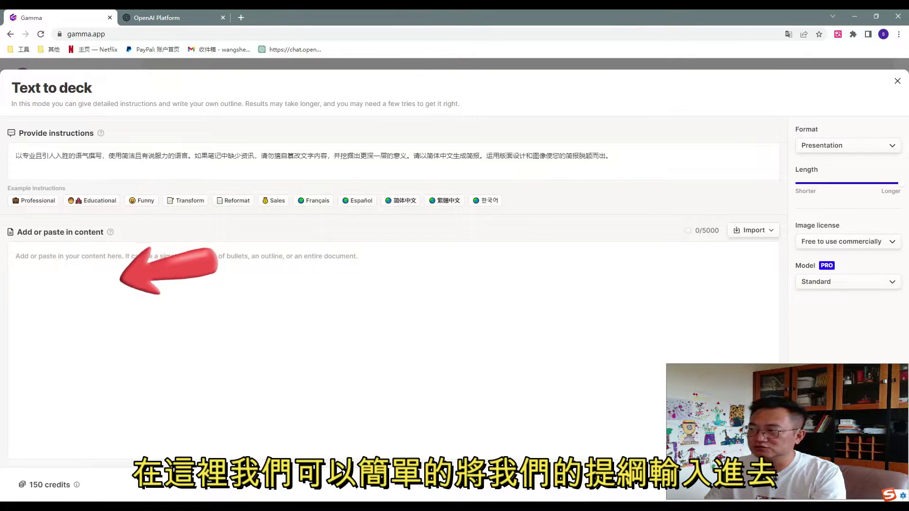
pyautogui.click(66, 268)
pyautogui.write('培训行业调查报告 一、行业培训的特点 （一）行业培训对象的多层次性（或全员性） （二）行业培训运作机制中的政府主导性 （三）行业培训内容与岗位能力的匹配性 （四）行业培训形式的多样性 （五）行业培训本质的创造性 二、目前我国行业培训中存在的问题 （一）行业培训法规不够健全 （二）部分行业组织在行业培训中的作用发挥不够充分 （三）行业培训机构整合性差，缺乏权威性 （四）部分行业培训项目和课程体系开发滞后，课程老化，内容同化，知识概论化 （五）培训方式不够灵活 （六）培训成果转化率较低')
pyautogui.click(401, 200)
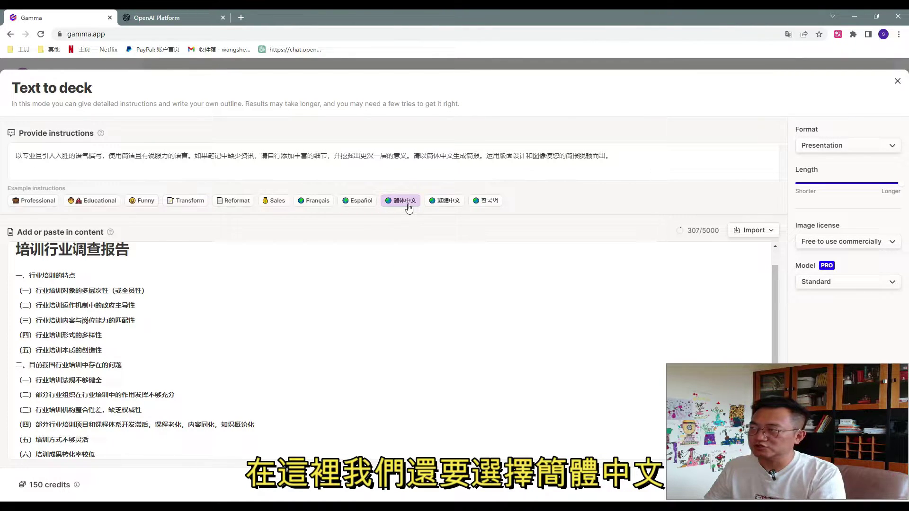
# Highlight the missing-information sentence in the instructions, then clear the highlight.
pyautogui.moveTo(195, 156); pyautogui.dragTo(259, 156)
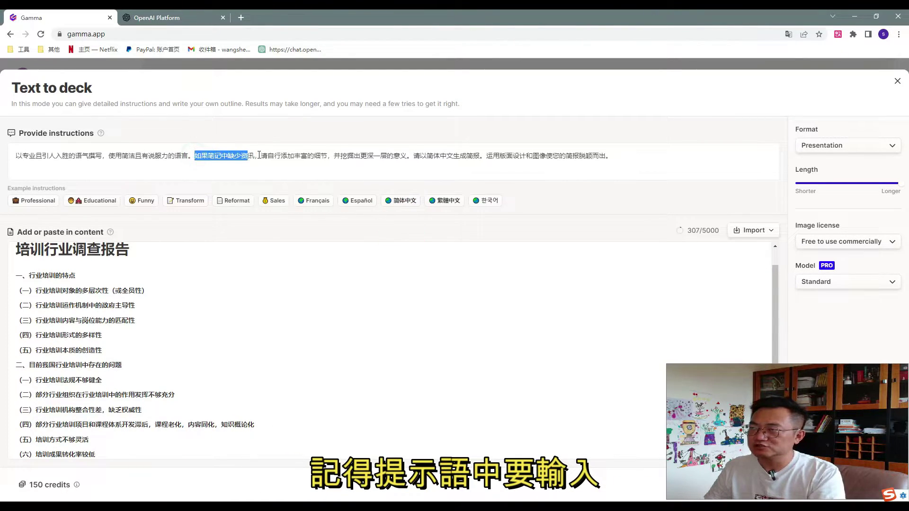
pyautogui.moveTo(327, 160); pyautogui.dragTo(328, 160)
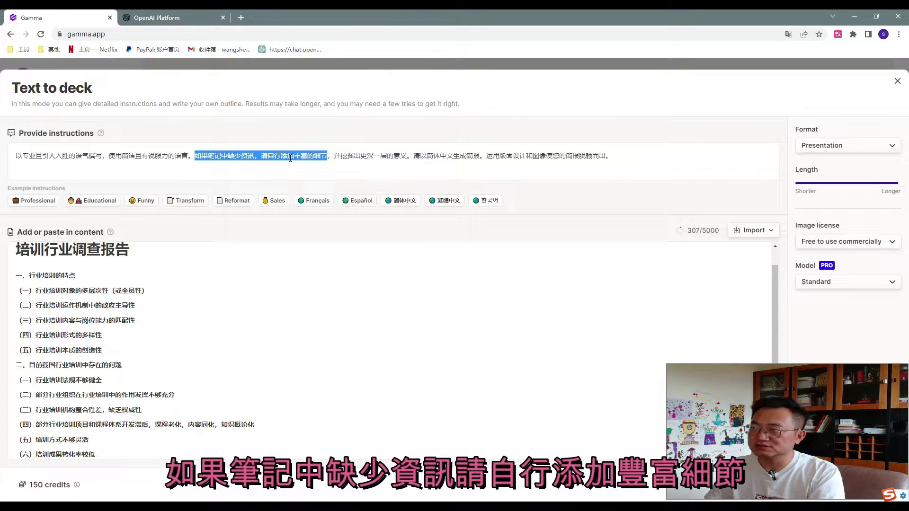
pyautogui.click(360, 264)
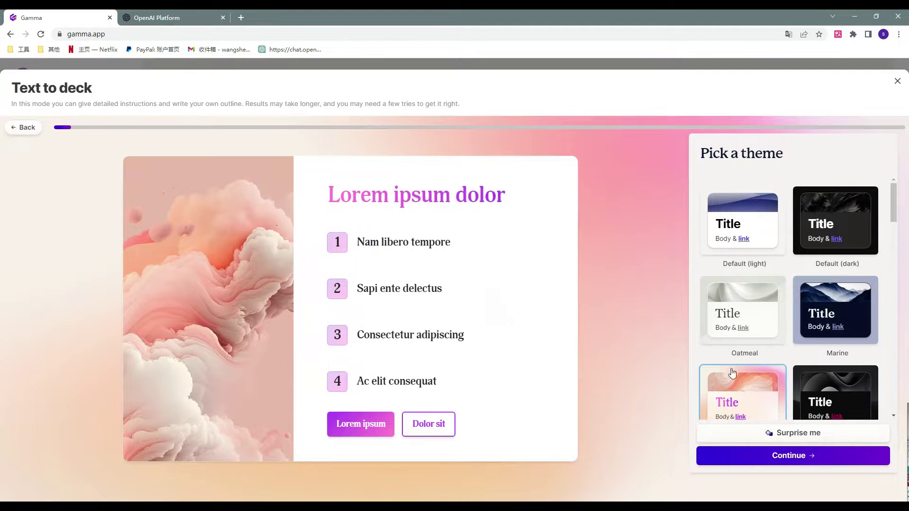
pyautogui.scroll(-3, 791, 349)
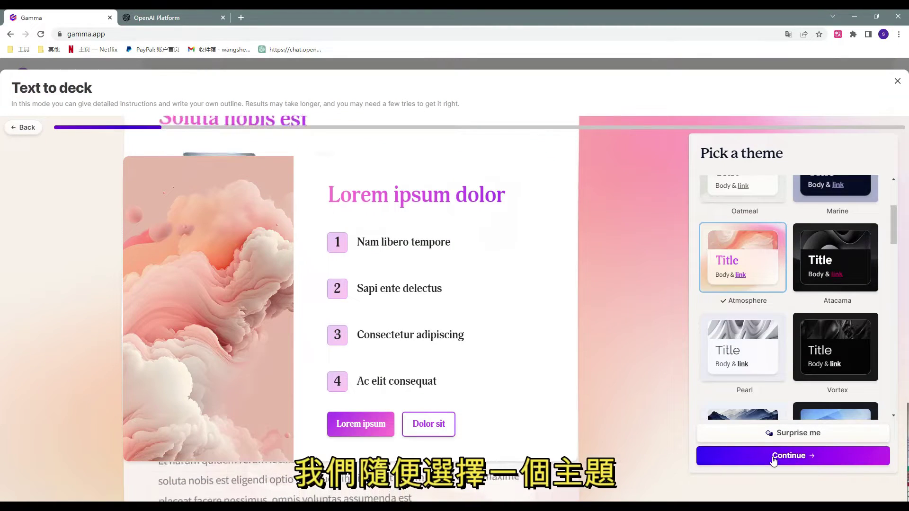
# Generate the deck with the Atmosphere theme and return to its top.
pyautogui.click(774, 456)
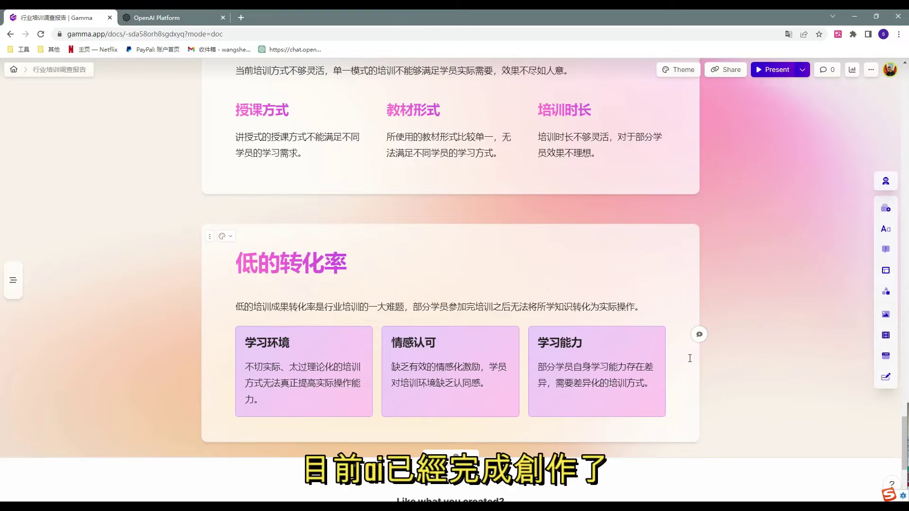
pyautogui.scroll(5, 732, 313)
pyautogui.scroll(5, 767, 321)
pyautogui.scroll(5, 769, 312)
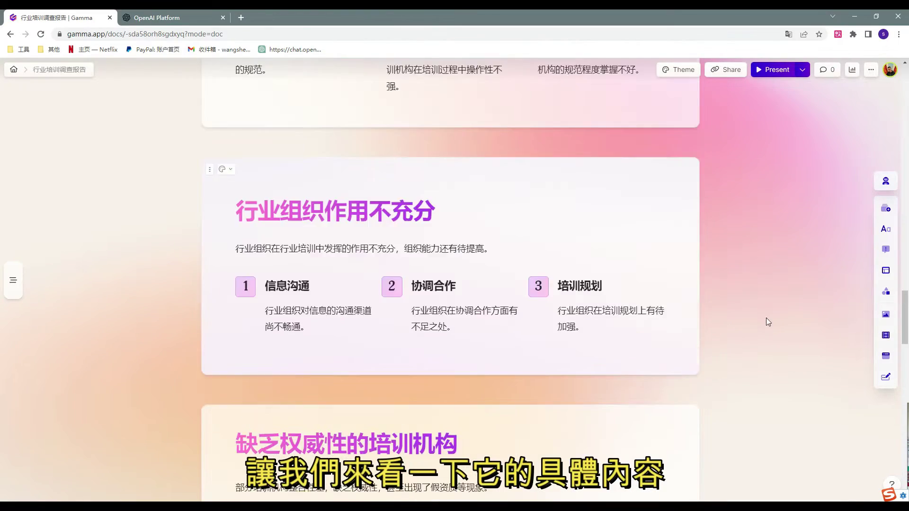
pyautogui.scroll(5, 766, 318)
pyautogui.scroll(5, 759, 308)
pyautogui.scroll(5, 763, 312)
pyautogui.scroll(5, 764, 321)
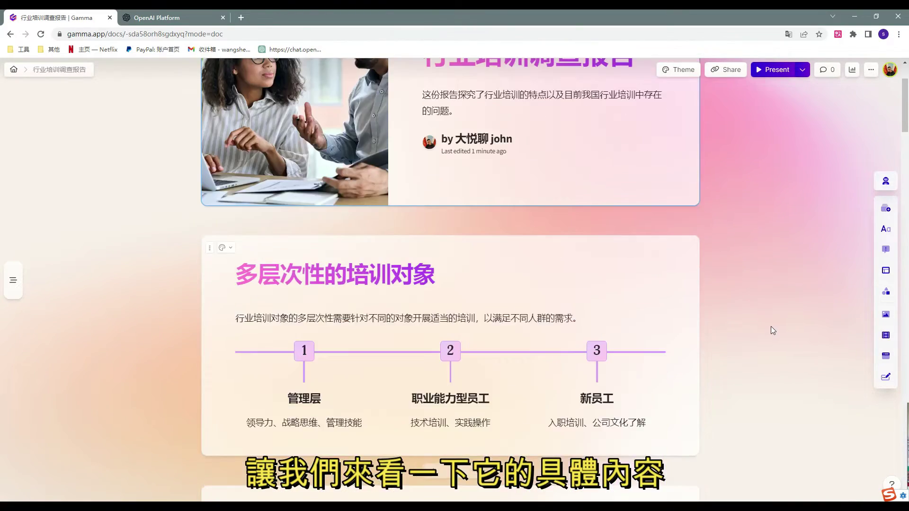
# Switch the deck's theme to the dark Velvet Tides.
pyautogui.click(680, 71)
pyautogui.scroll(-5, 847, 294)
pyautogui.scroll(-3, 847, 298)
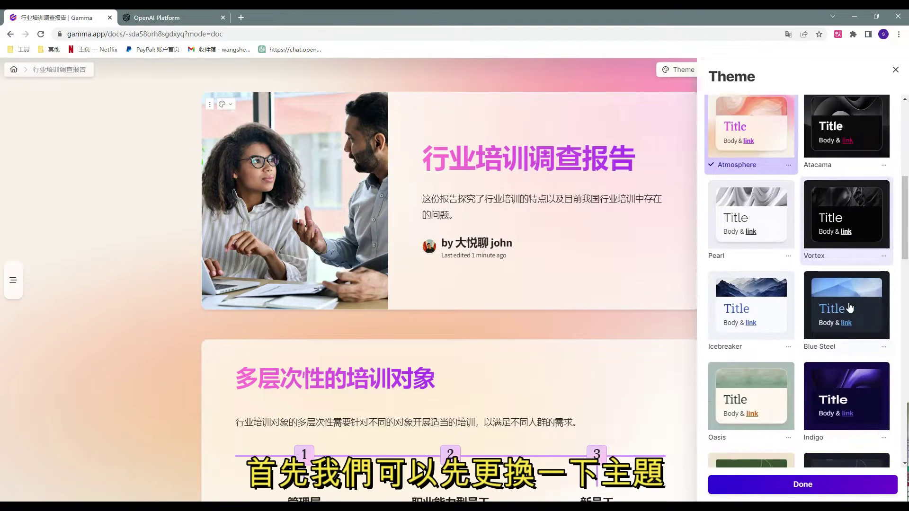
pyautogui.scroll(-3, 846, 305)
pyautogui.click(841, 236)
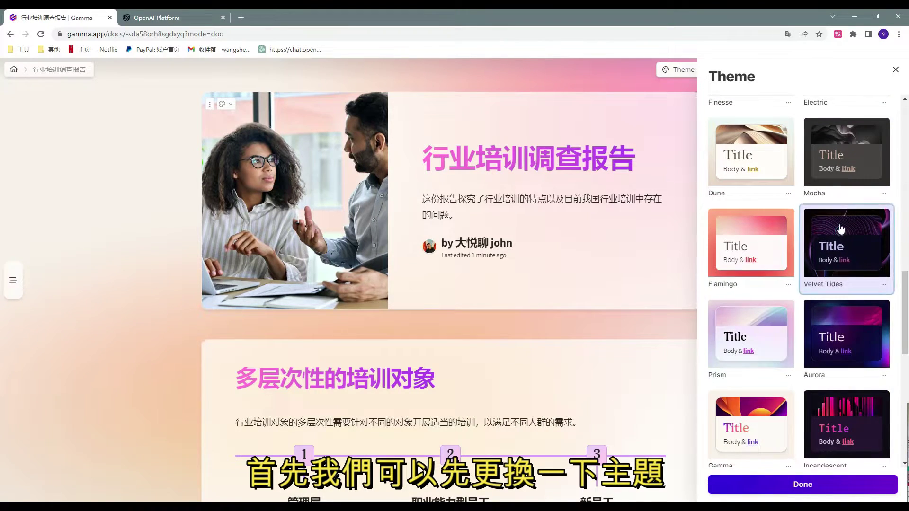
pyautogui.scroll(-3, 601, 304)
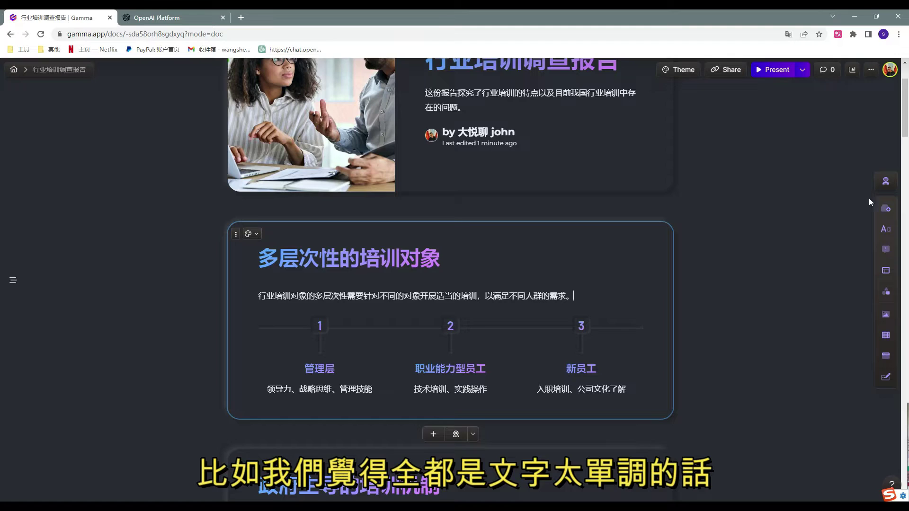
# Ask the AI '请帮我添加一些相关图片' for the 多层次性的培训对象 card and insert a suggested image.
pyautogui.click(885, 181)
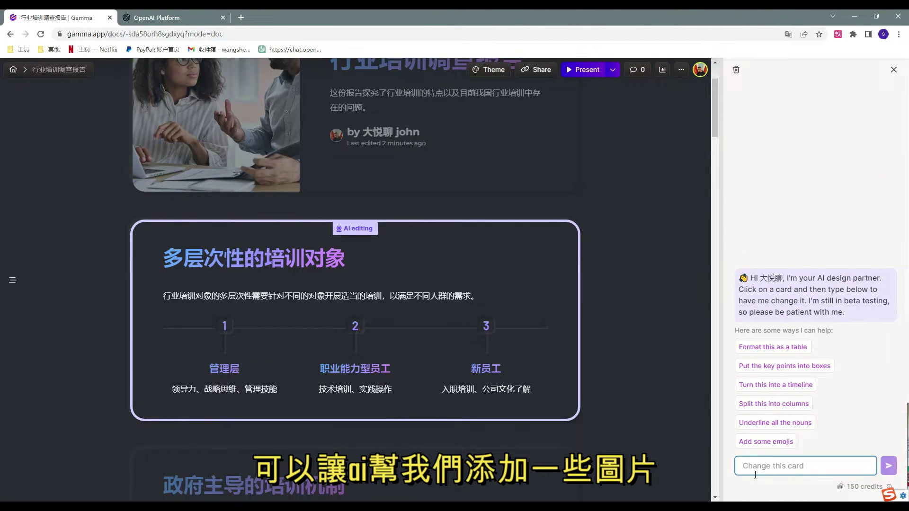
pyautogui.write('请帮我添加一些相关图片')
pyautogui.press('Return')
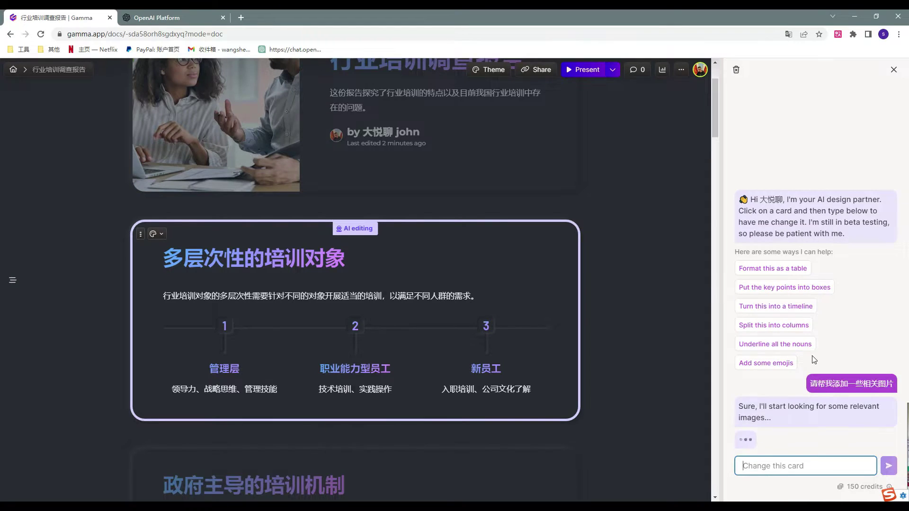
pyautogui.moveTo(774, 262); pyautogui.dragTo(421, 282)
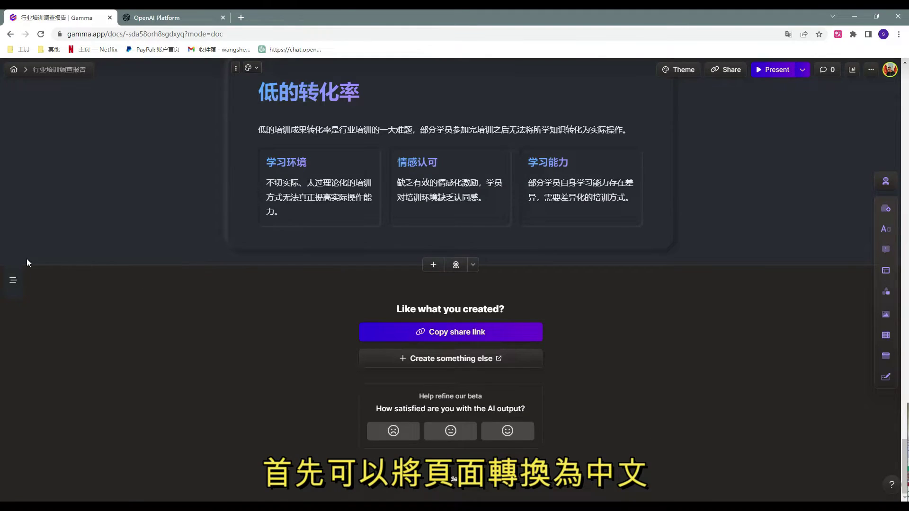
# Translate the page into Chinese from the right-click menu.
pyautogui.rightClick(24, 256)
pyautogui.moveTo(53, 368)
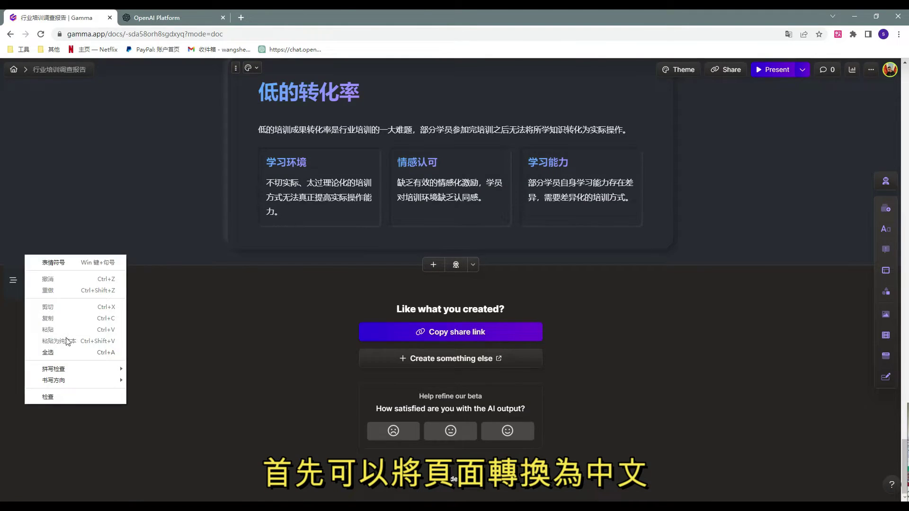
pyautogui.rightClick(23, 430)
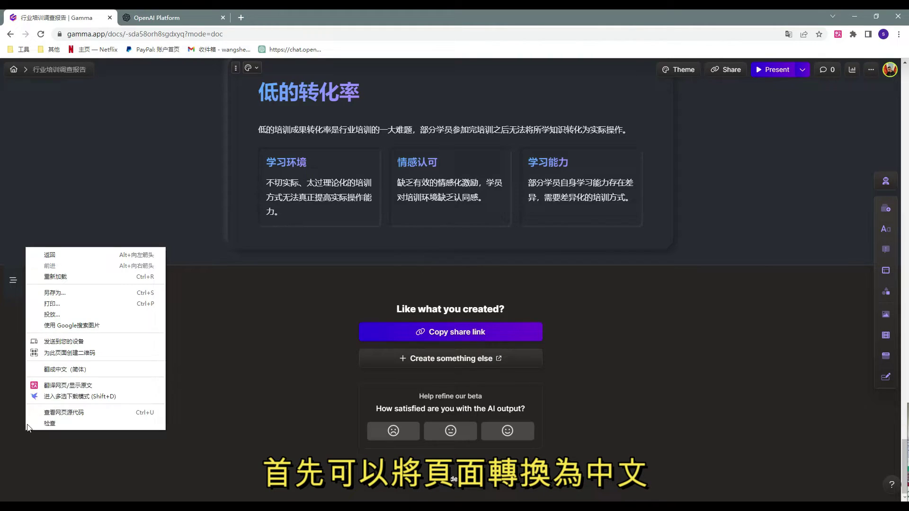
pyautogui.click(71, 383)
# Request '我希望文字可以更加简练一些', compare it with the original, and keep the concise numbered version.
pyautogui.write('woxiwang')
pyautogui.press('space')
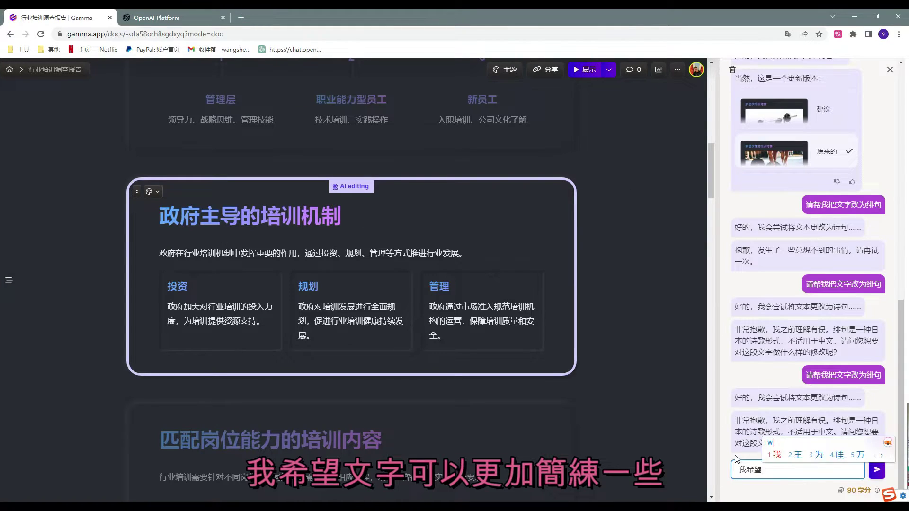
pyautogui.write('wenzi')
pyautogui.press('space')
pyautogui.write('keyi')
pyautogui.press('space')
pyautogui.write('gengjia')
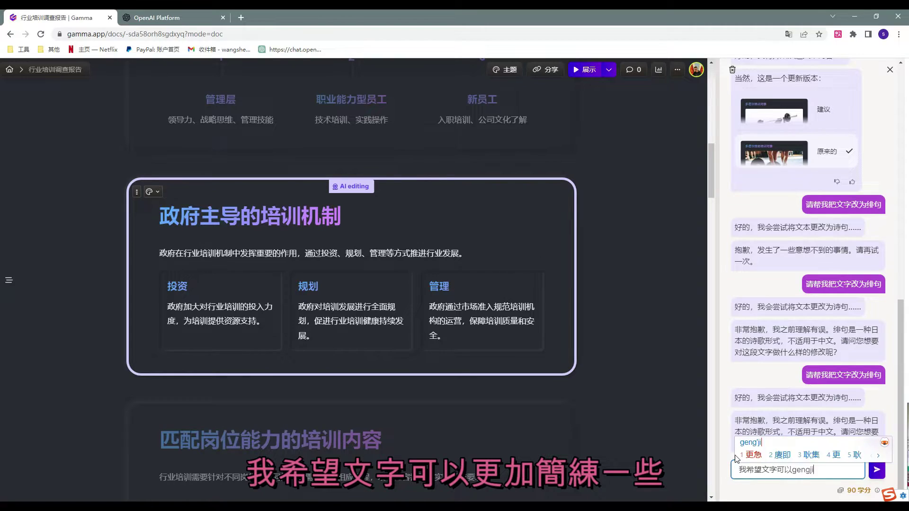
pyautogui.press('space')
pyautogui.write('jianlian')
pyautogui.press('space')
pyautogui.write('yixie')
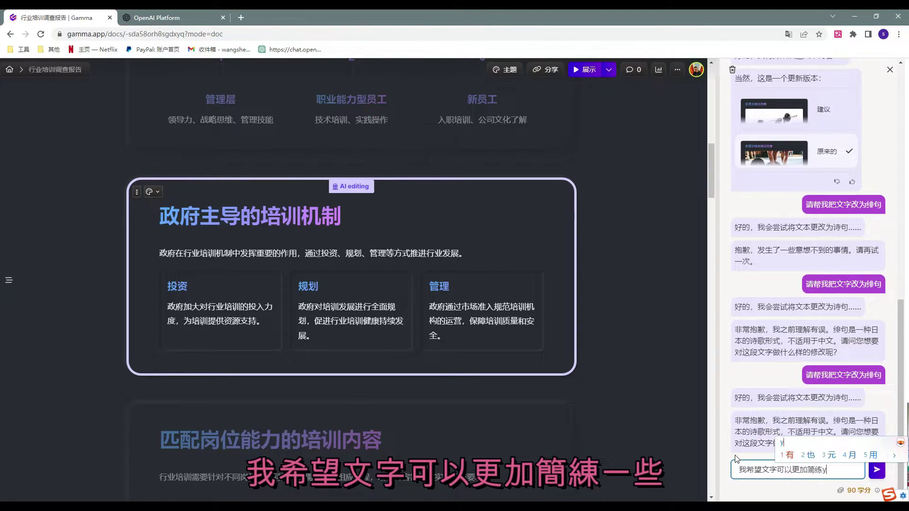
pyautogui.press('space')
pyautogui.press('Return')
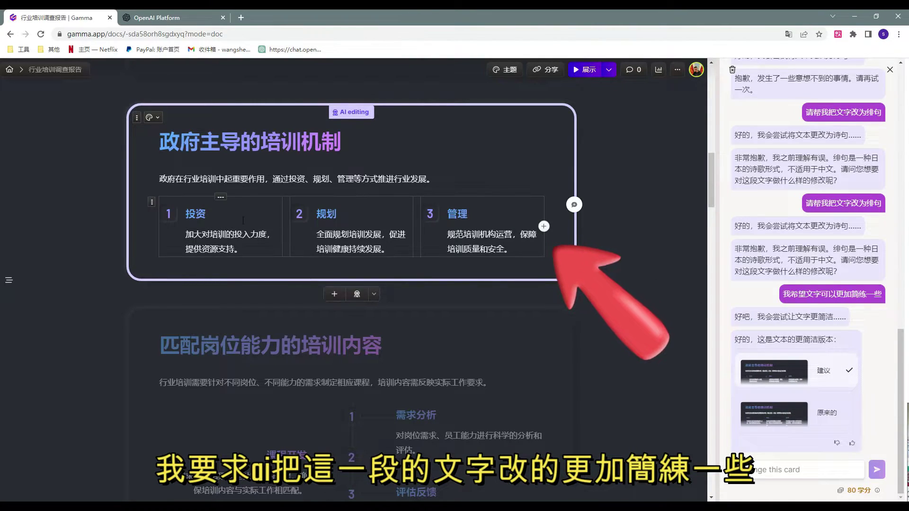
pyautogui.moveTo(351, 398)
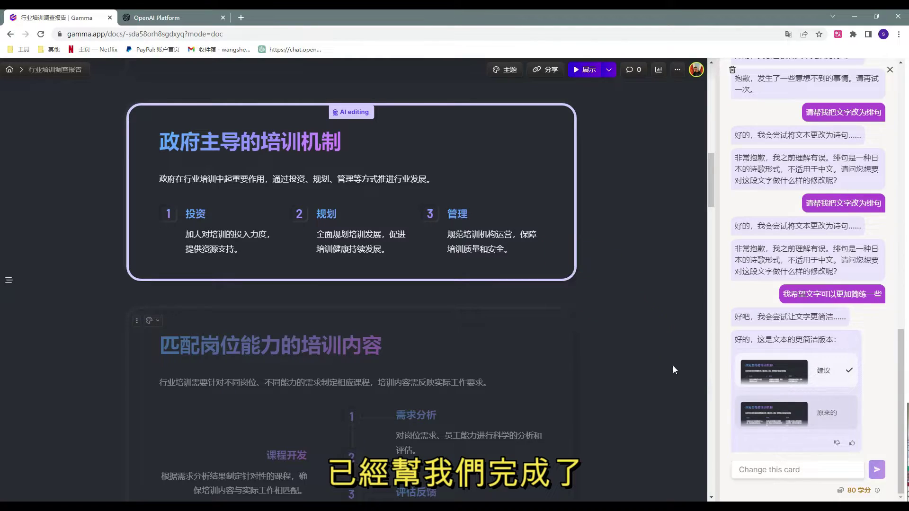
pyautogui.click(790, 405)
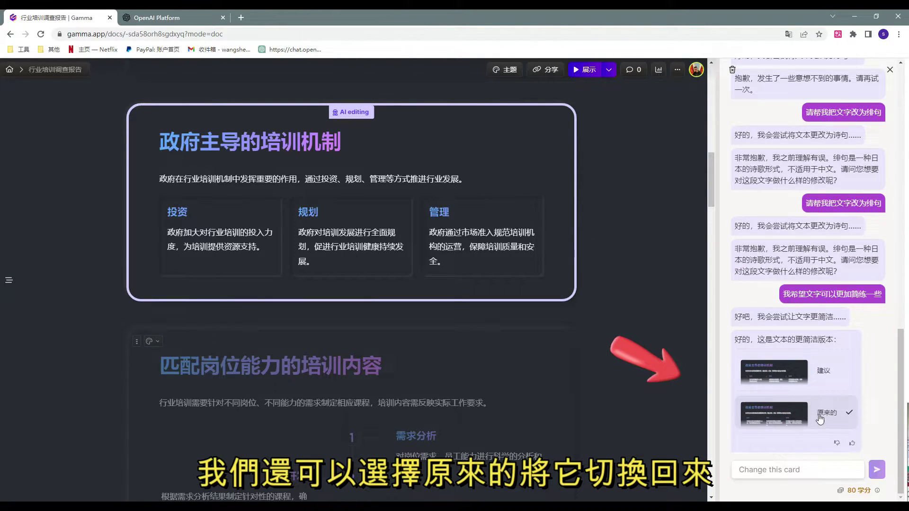
pyautogui.click(775, 374)
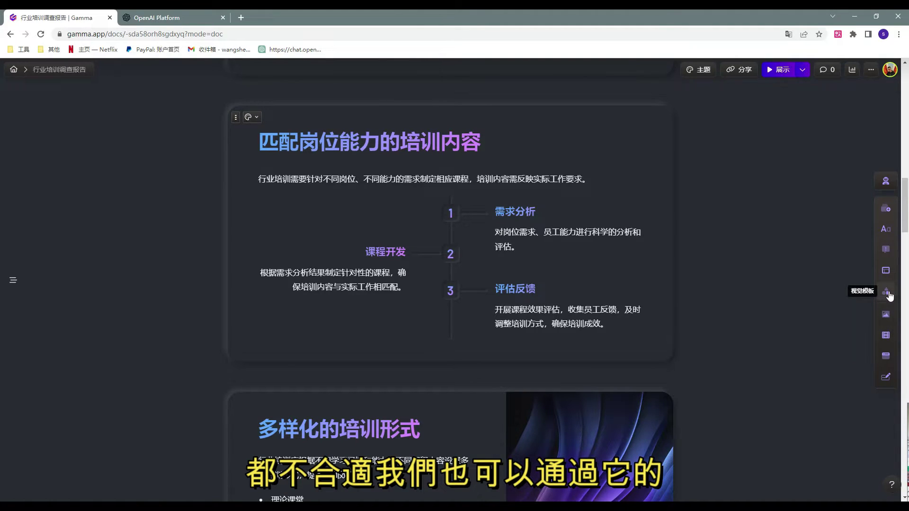
# Browse the 视觉模板 smart layouts for the timeline block, then present the deck full screen with Ctrl+Enter.
pyautogui.click(888, 293)
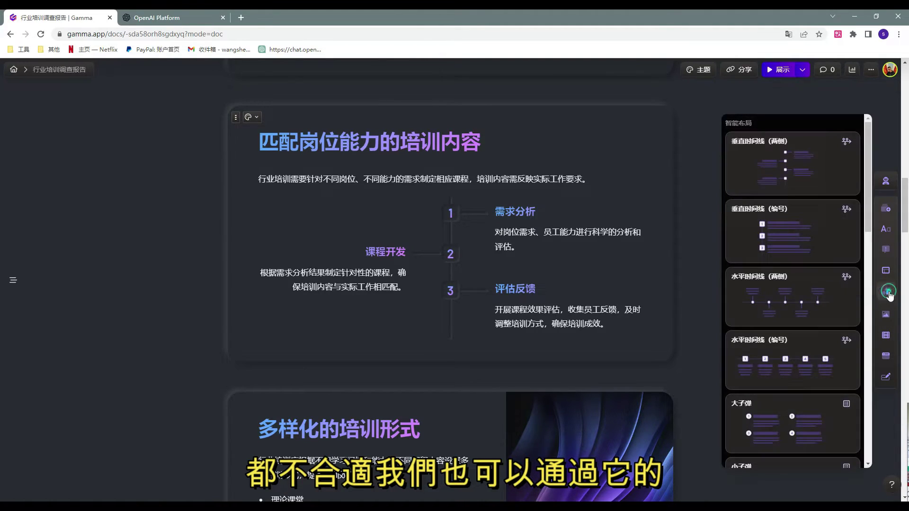
pyautogui.click(779, 243)
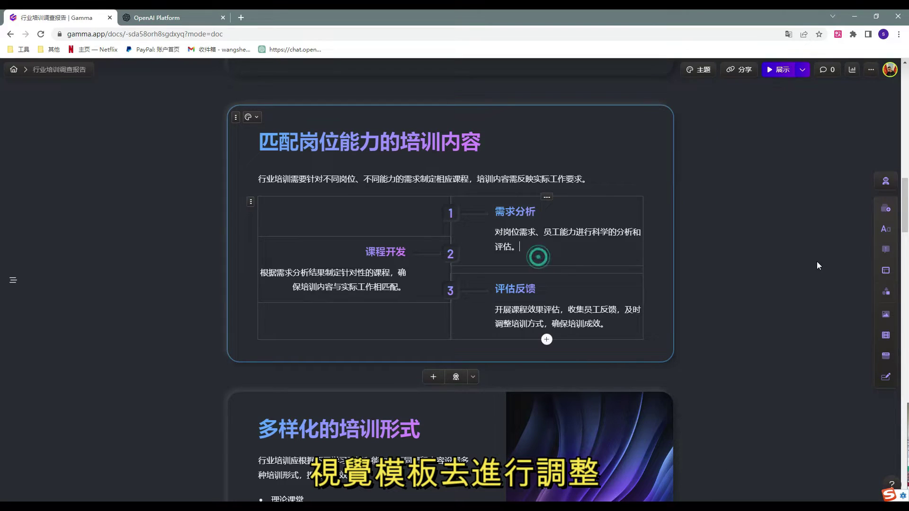
pyautogui.click(887, 293)
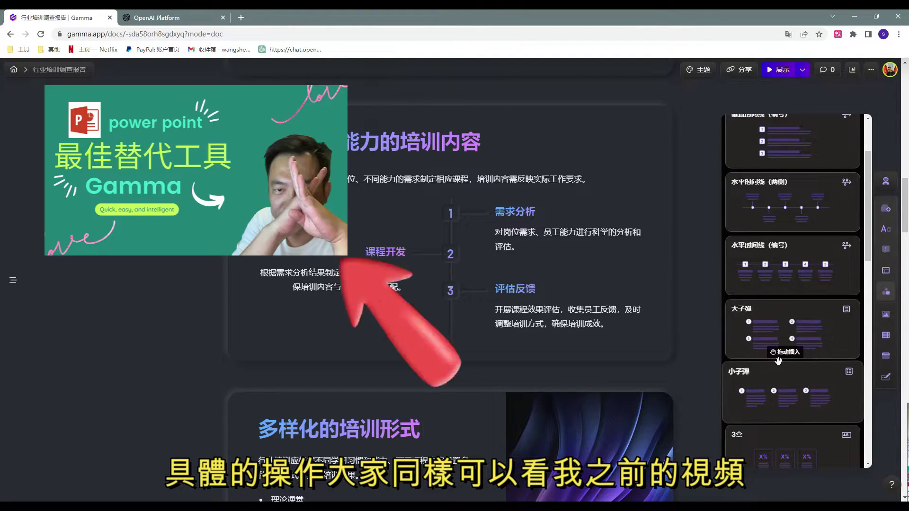
pyautogui.hotkey('ctrl', 'Return')
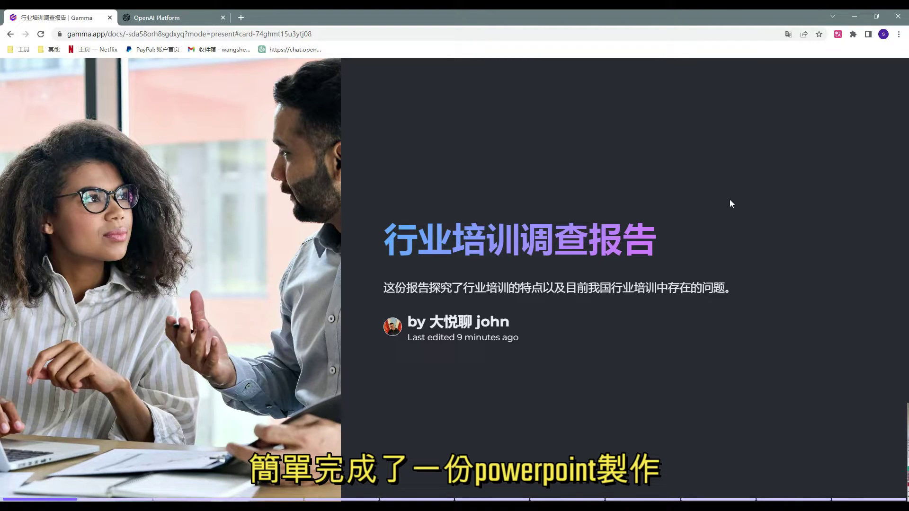
# Leave the presentation and export the deck through 出口... > 导出到PowerPoint.
pyautogui.press('Escape')
pyautogui.click(874, 70)
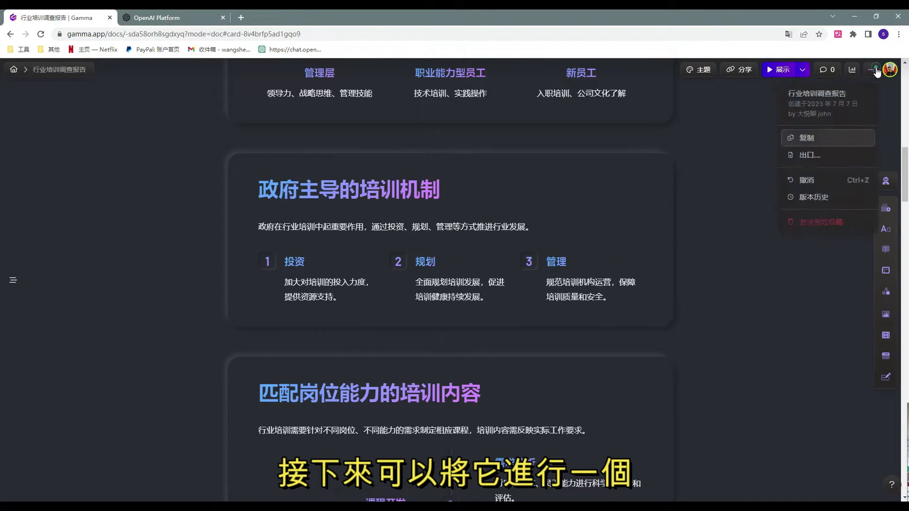
pyautogui.click(809, 156)
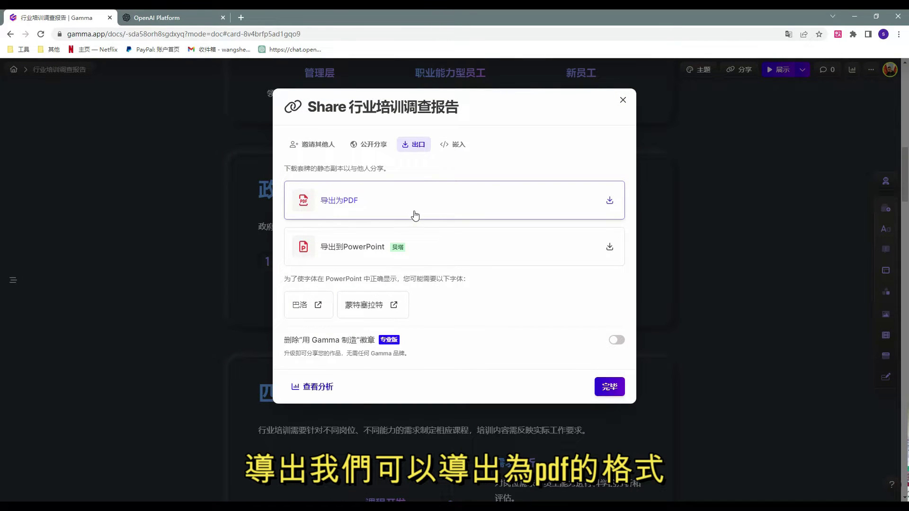
pyautogui.click(457, 243)
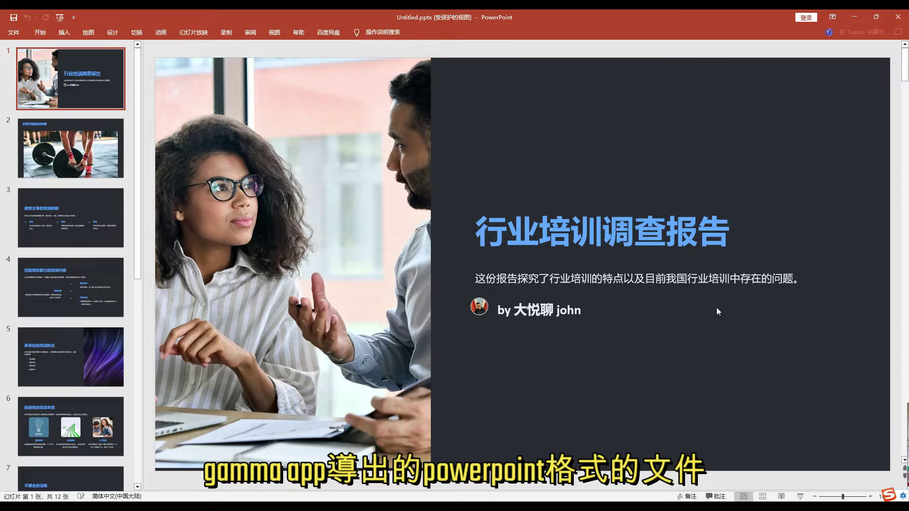
# Step through exported slides 2 to 7, including 政府主导的培训机制 and 不健全的法规.
pyautogui.click(62, 157)
pyautogui.click(51, 231)
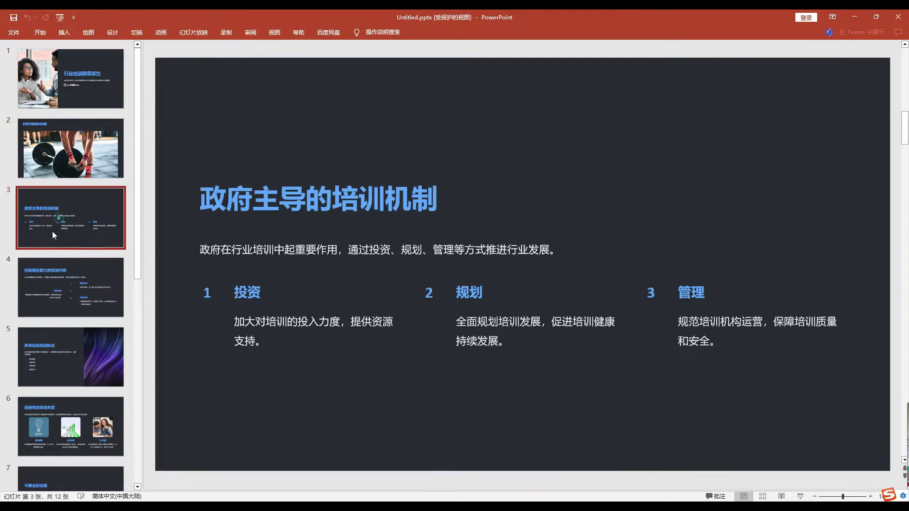
pyautogui.click(45, 282)
pyautogui.click(52, 350)
pyautogui.click(71, 398)
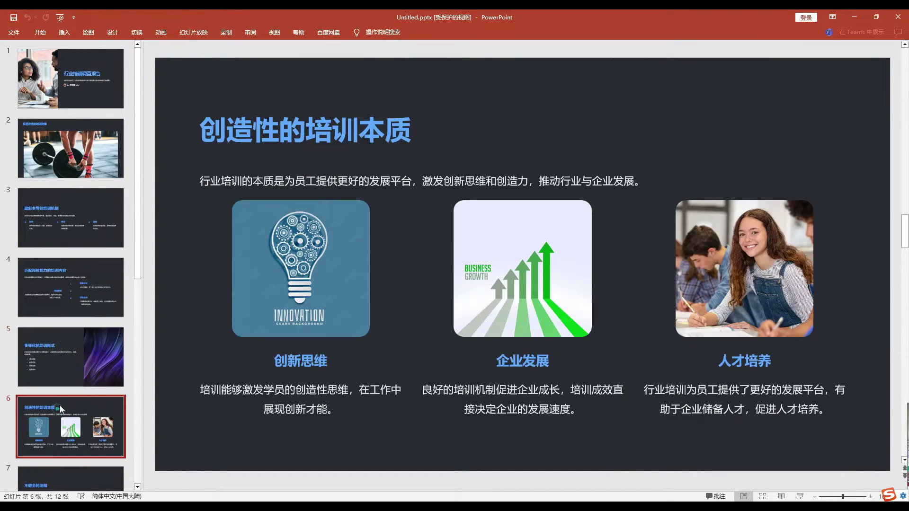
pyautogui.click(52, 426)
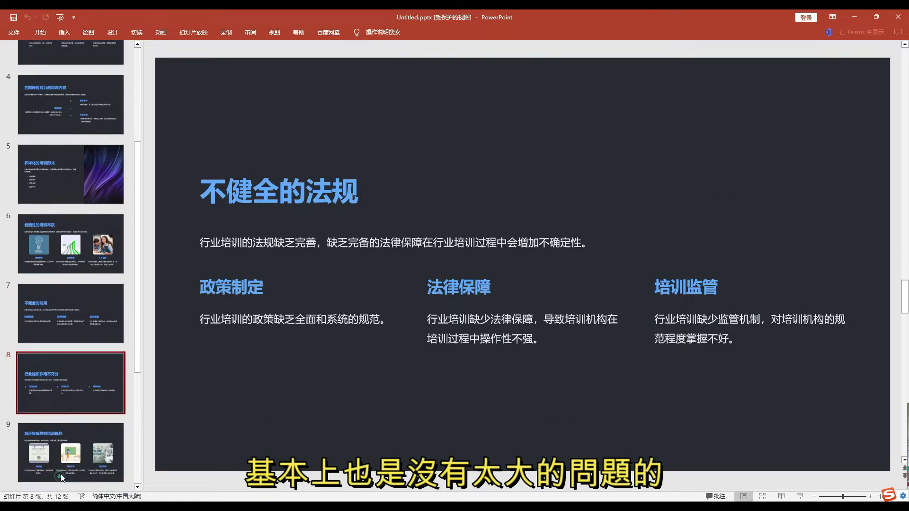
# Review slides 8 to 11, revisiting slide 9's certificate picture, ending on 不够灵活的培训方式.
pyautogui.click(61, 473)
pyautogui.click(52, 473)
pyautogui.click(61, 302)
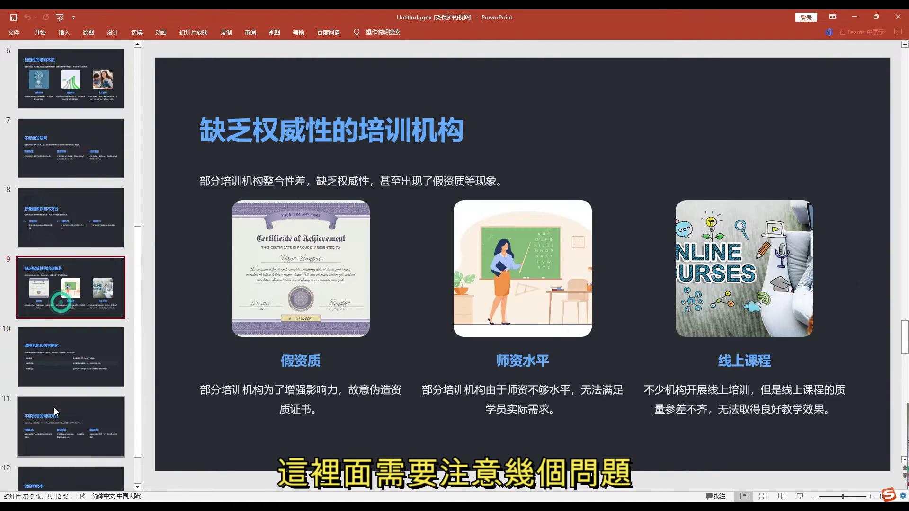
pyautogui.click(55, 408)
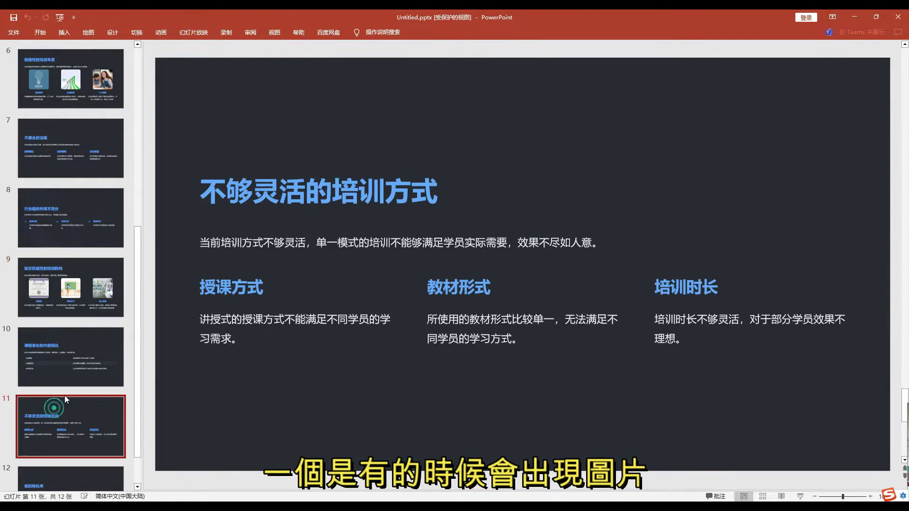
pyautogui.click(76, 379)
pyautogui.click(79, 297)
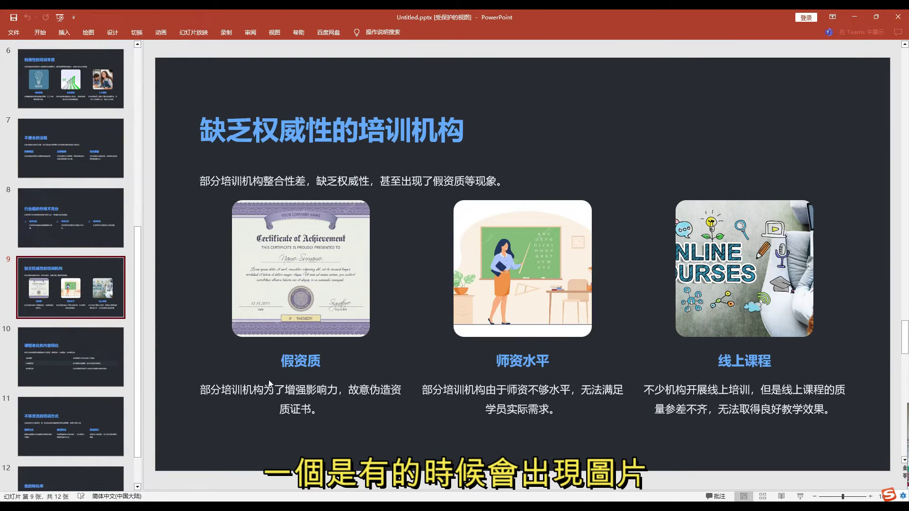
pyautogui.click(71, 426)
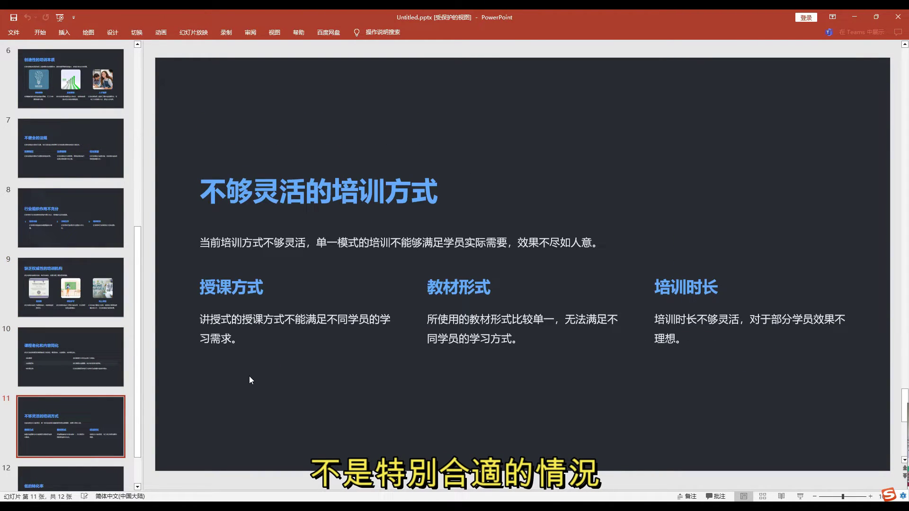